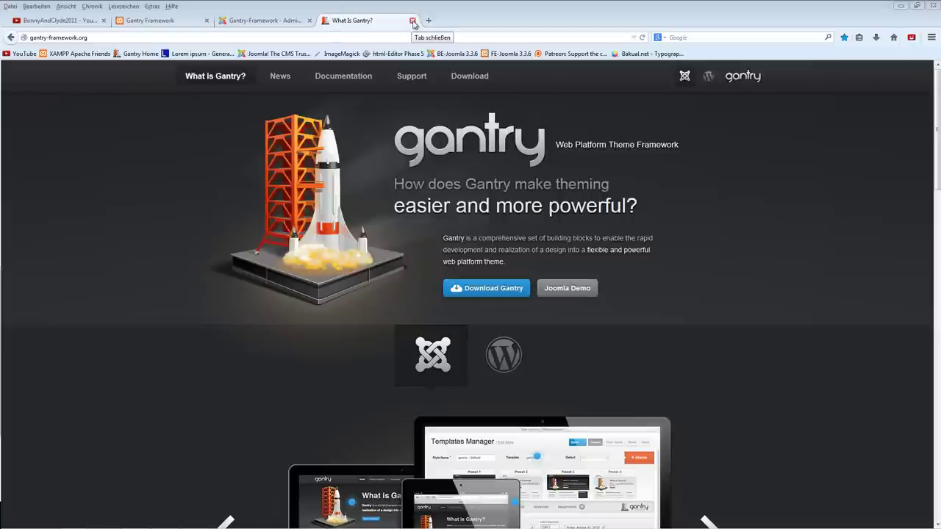
Step: Close the What Is Gantry? page and bring up the local Gantry Framework front-end page
{"action": "left_click", "coordinate": [412, 20]}
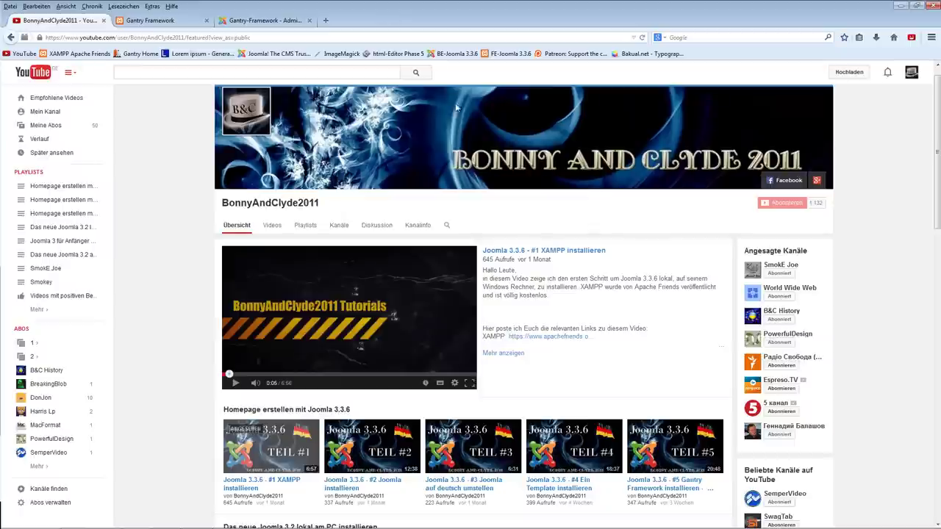
{"action": "left_click", "coordinate": [156, 24]}
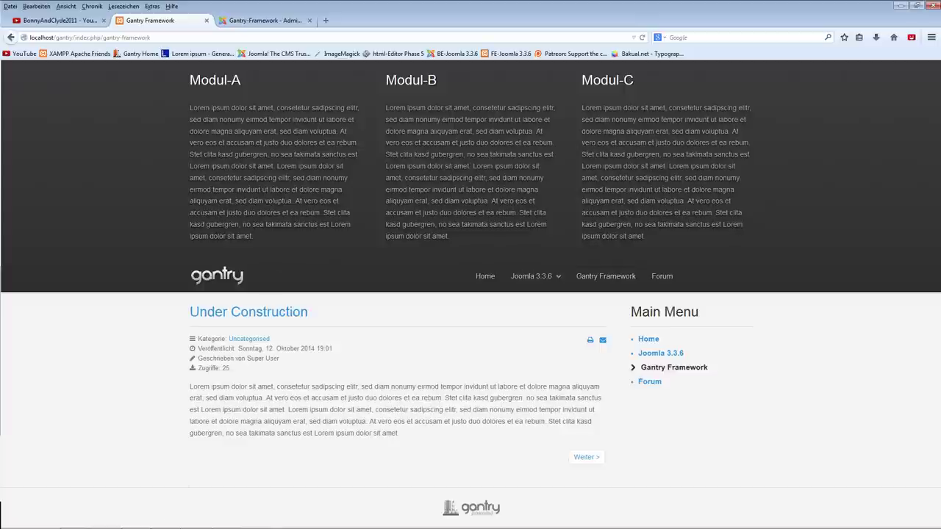
Step: Switch to Excel and examine the Top Positions cells A to C in Gantry Positionen.xlsx
{"action": "left_click", "coordinate": [135, 519]}
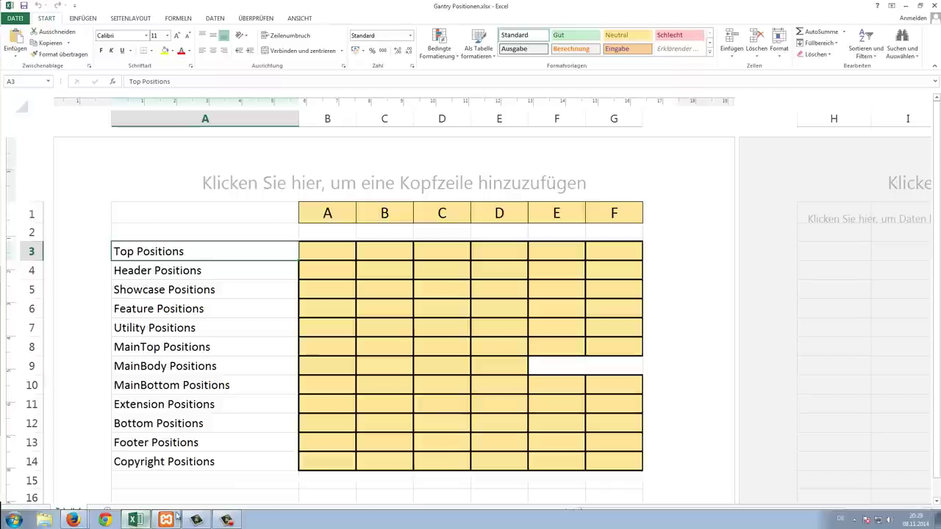
{"action": "left_click", "coordinate": [132, 214]}
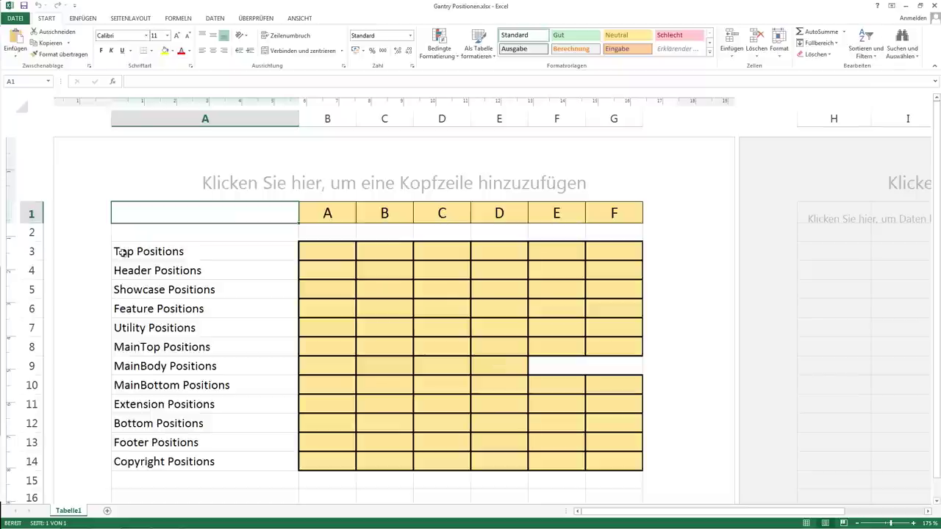
{"action": "left_click", "coordinate": [326, 249]}
{"action": "left_click", "coordinate": [378, 255]}
{"action": "left_click", "coordinate": [426, 250]}
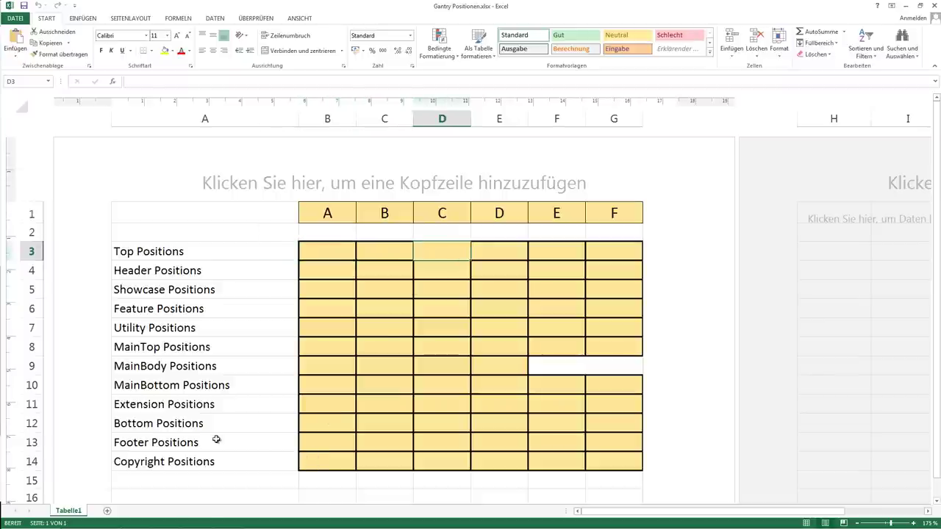
Step: Switch to Firefox and open the Gantry - Default template style for editing in the Joomla administration
{"action": "mouse_move", "coordinate": [80, 525]}
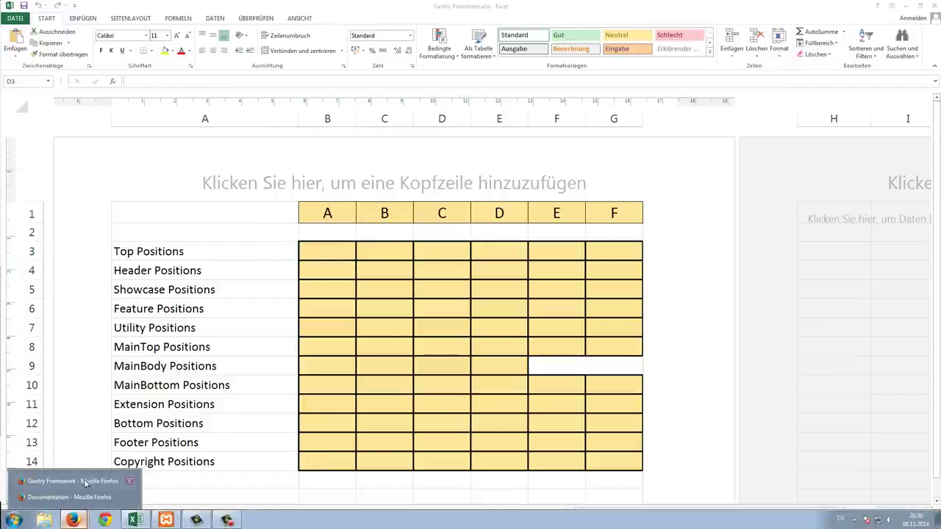
{"action": "left_click", "coordinate": [86, 479]}
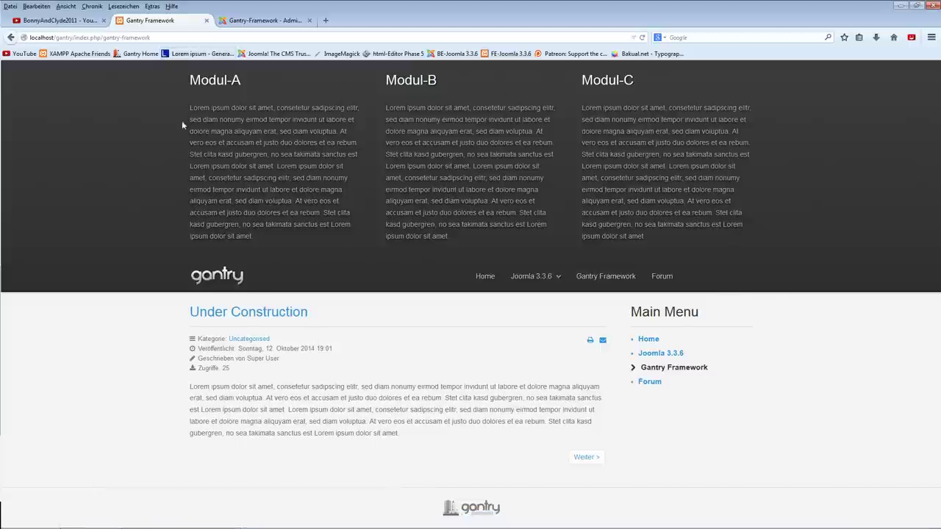
{"action": "left_click", "coordinate": [247, 22]}
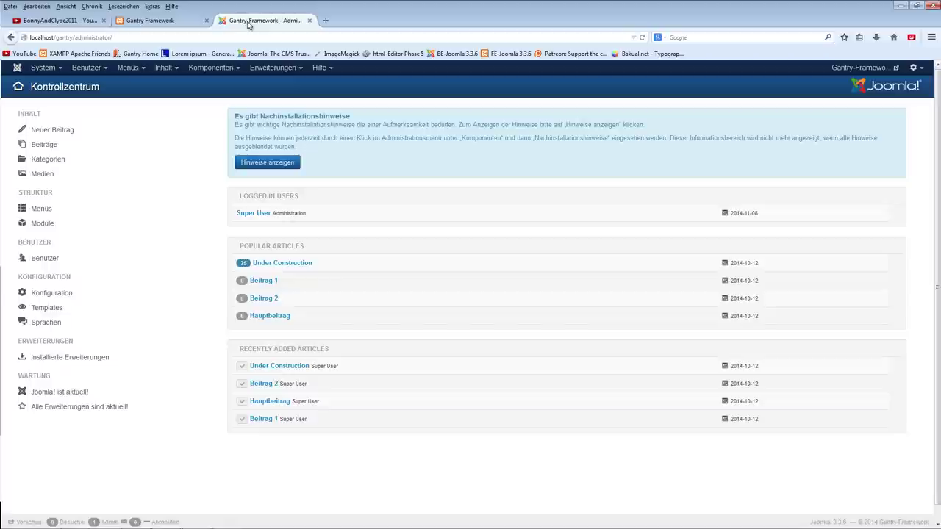
{"action": "left_click", "coordinate": [266, 67]}
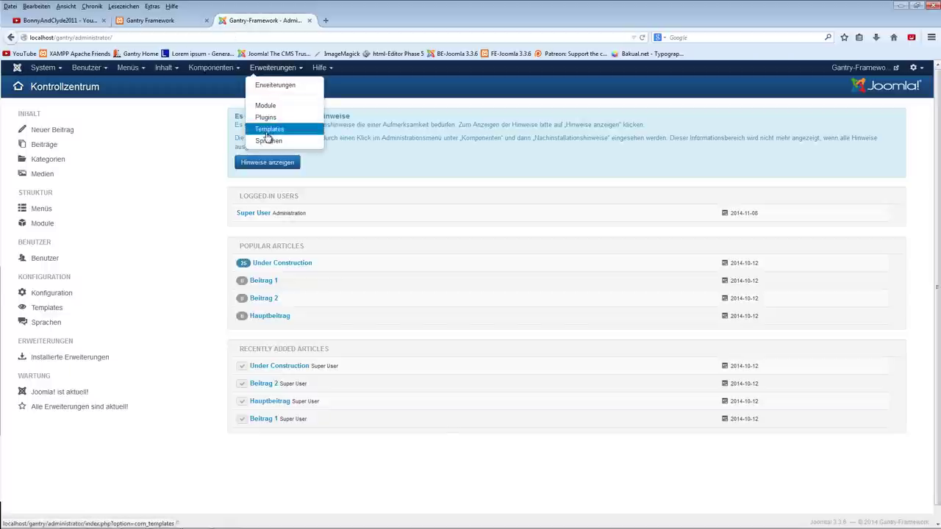
{"action": "left_click", "coordinate": [261, 131]}
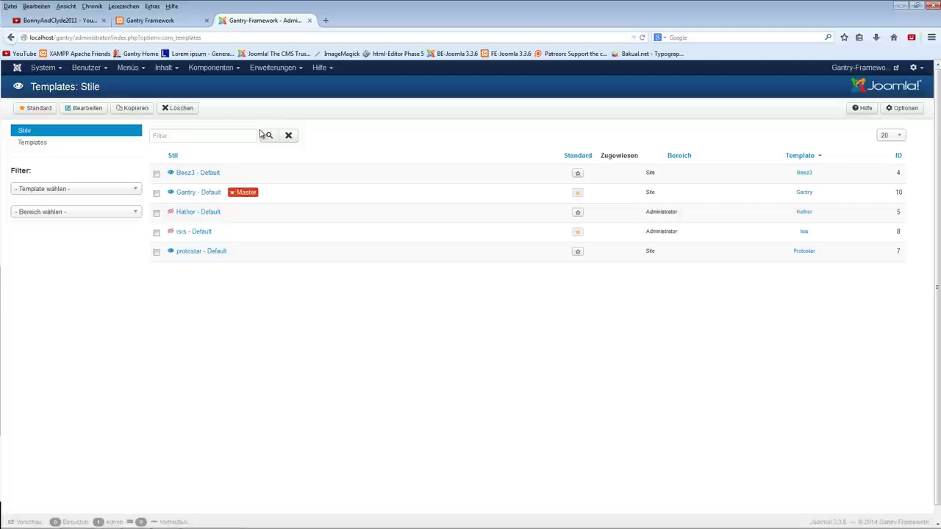
{"action": "left_click", "coordinate": [183, 194]}
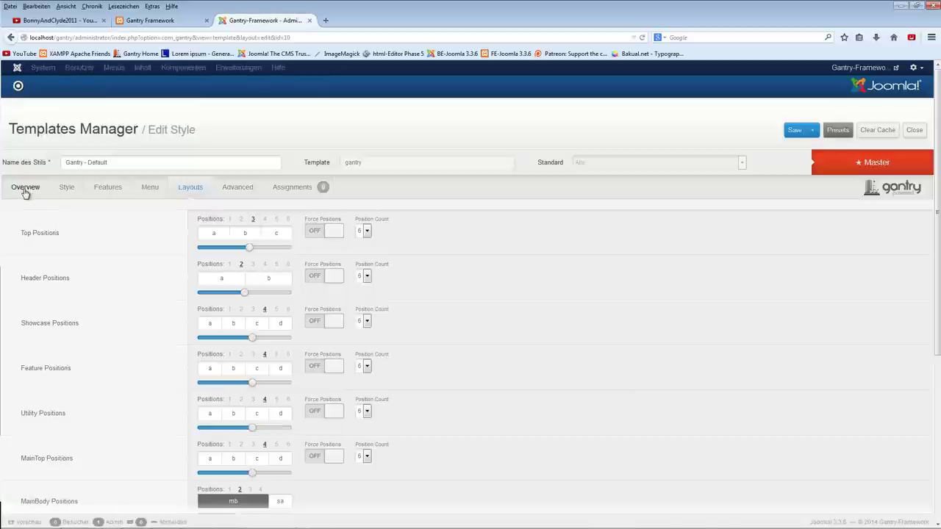
Step: View the style's overview and examine the position rows from Top to Extension in its layout settings
{"action": "left_click", "coordinate": [20, 189]}
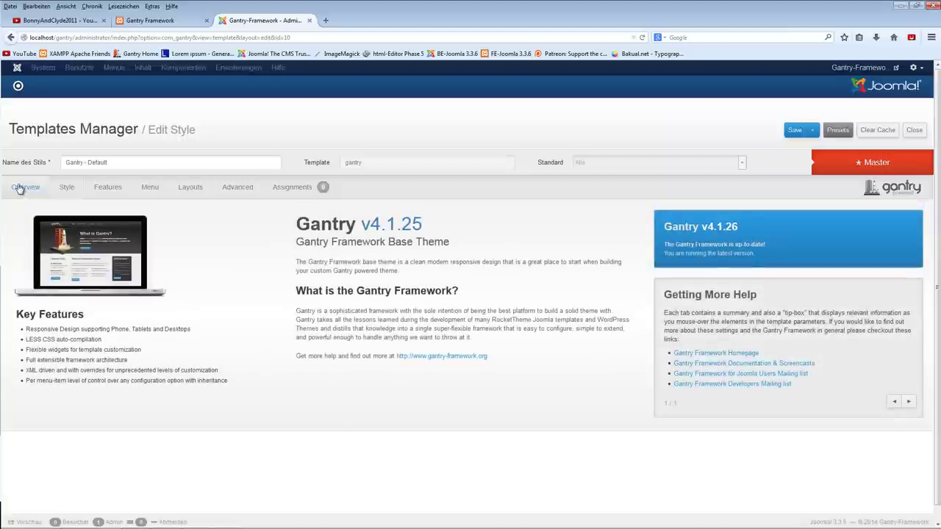
{"action": "left_click", "coordinate": [189, 188]}
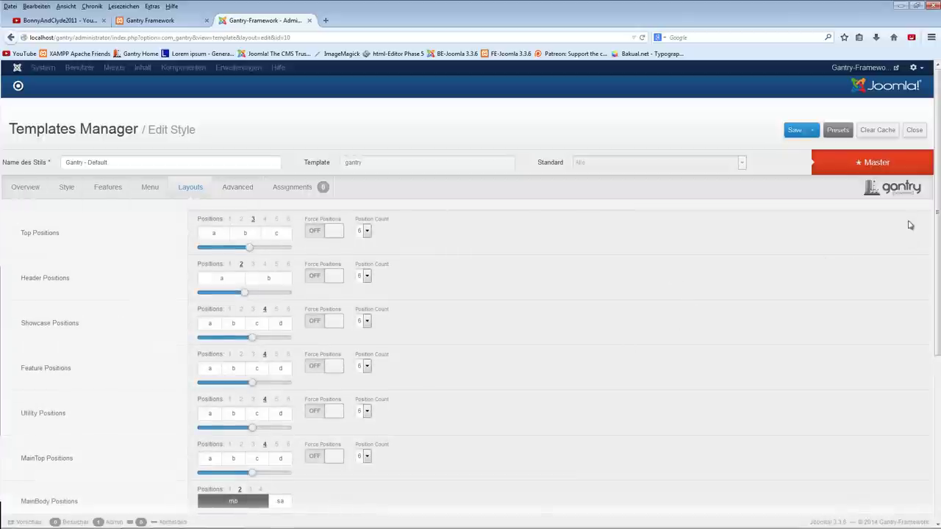
{"action": "left_click_drag", "start_coordinate": [937, 208], "coordinate": [937, 290]}
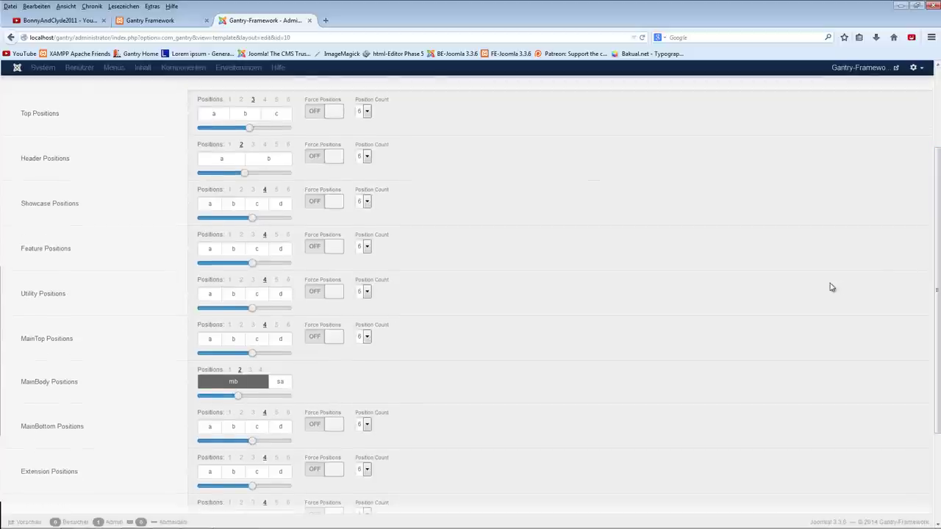
Step: Switch to Excel and compare the template's layout rows with the position table
{"action": "mouse_move", "coordinate": [441, 526]}
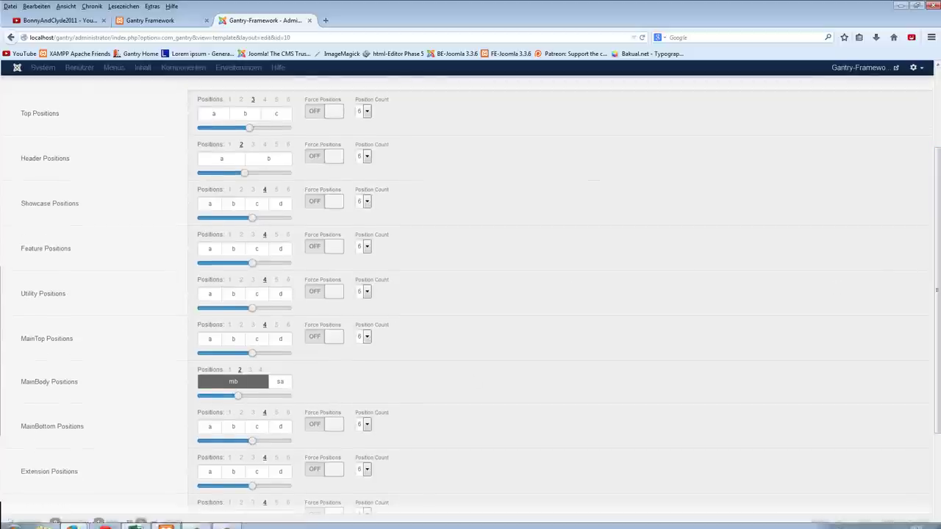
{"action": "left_click", "coordinate": [134, 520]}
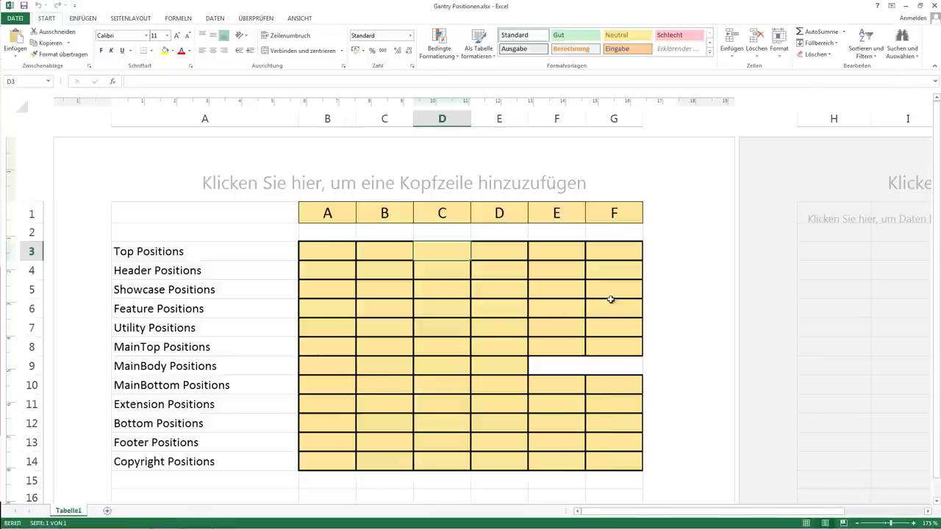
{"action": "left_click", "coordinate": [209, 214]}
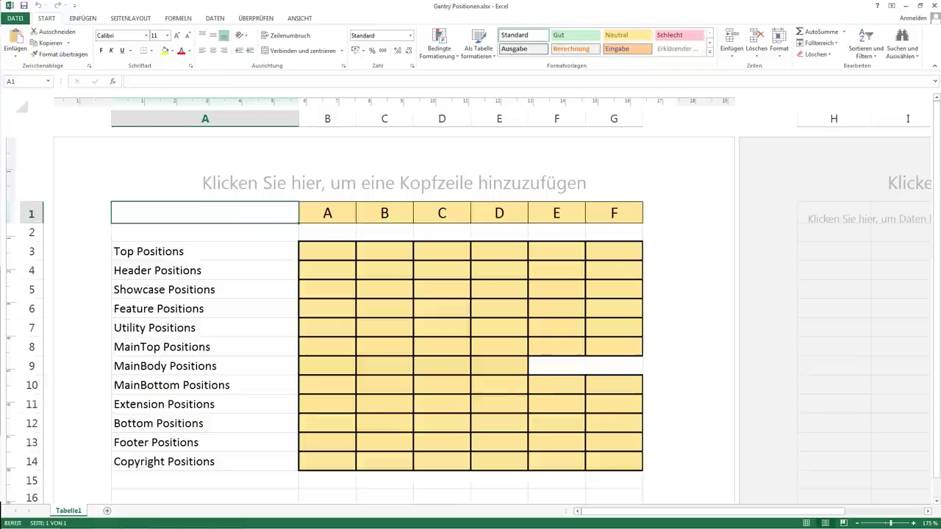
Step: Return to Firefox and highlight the Modul-C heading on the Gantry Framework front-end page
{"action": "mouse_move", "coordinate": [79, 519]}
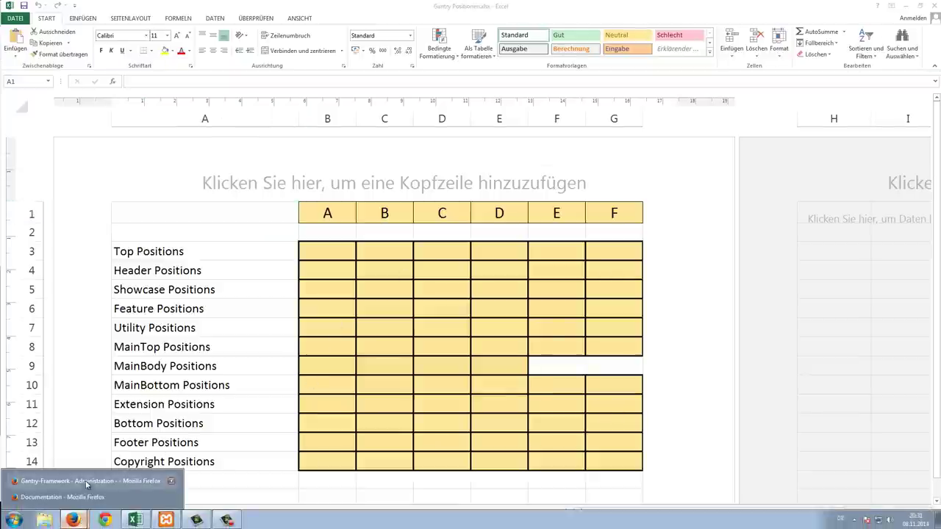
{"action": "left_click", "coordinate": [51, 480]}
{"action": "left_click", "coordinate": [168, 20]}
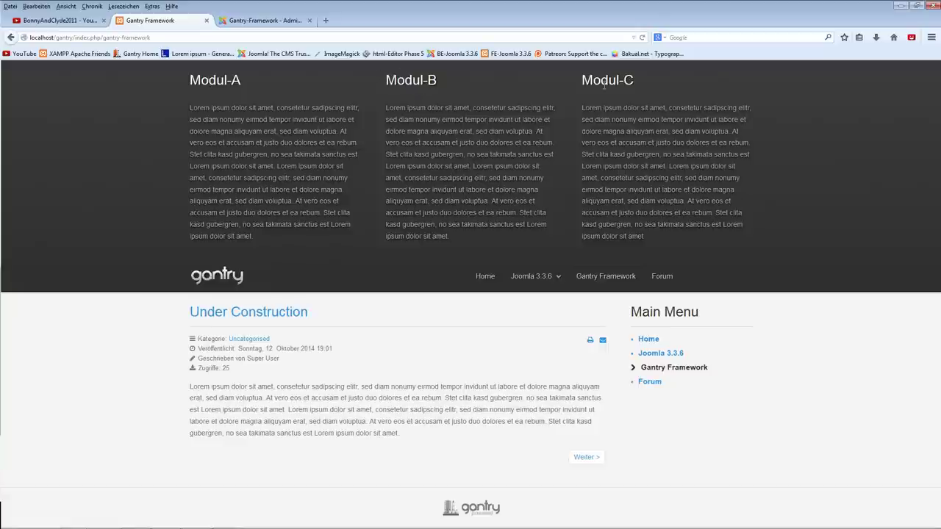
{"action": "left_click_drag", "start_coordinate": [582, 83], "coordinate": [636, 84]}
Step: Save the Gantry style's Top Positions with narrow a and b columns and a wide c column, and reload the front-end page
{"action": "left_click", "coordinate": [246, 22]}
{"action": "mouse_move", "coordinate": [218, 126]}
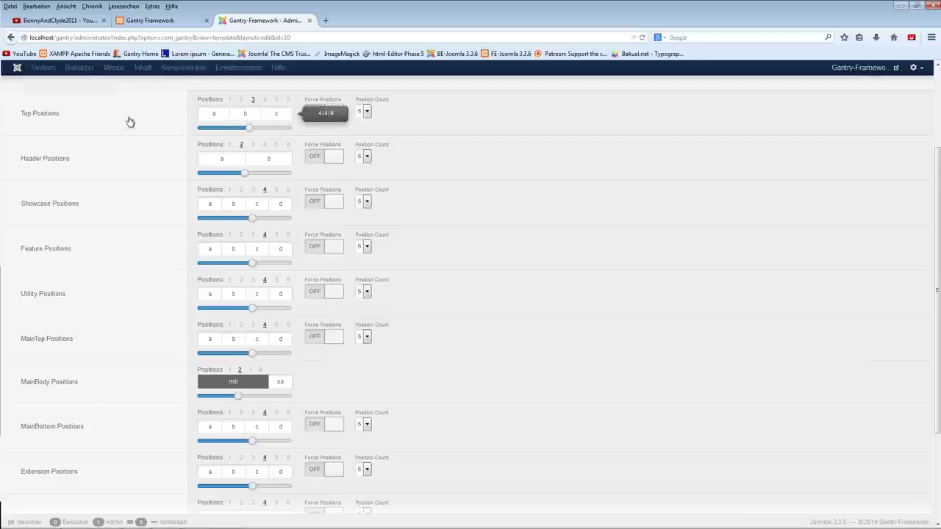
{"action": "mouse_move", "coordinate": [21, 119]}
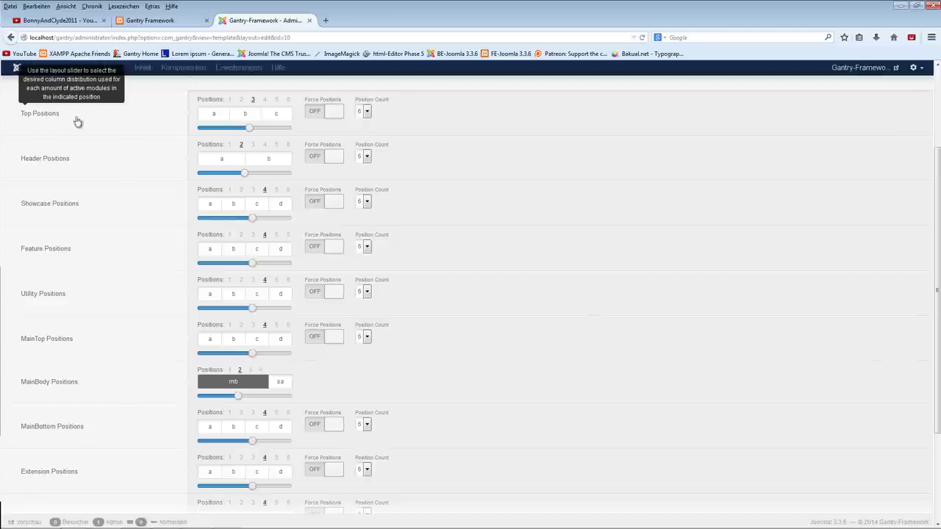
{"action": "mouse_move", "coordinate": [206, 121]}
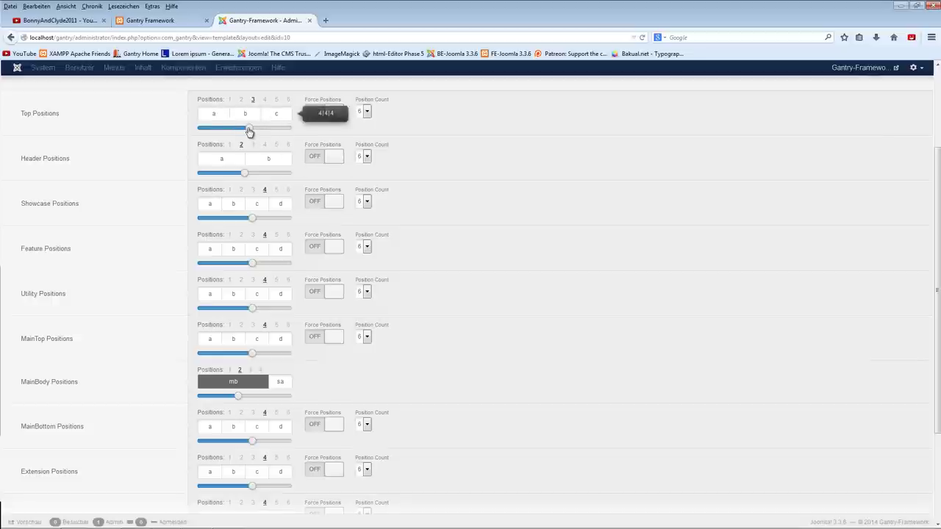
{"action": "left_click_drag", "start_coordinate": [249, 131], "coordinate": [179, 135]}
{"action": "scroll", "coordinate": [624, 166], "scroll_direction": "up", "scroll_amount": 2}
{"action": "left_click", "coordinate": [792, 132]}
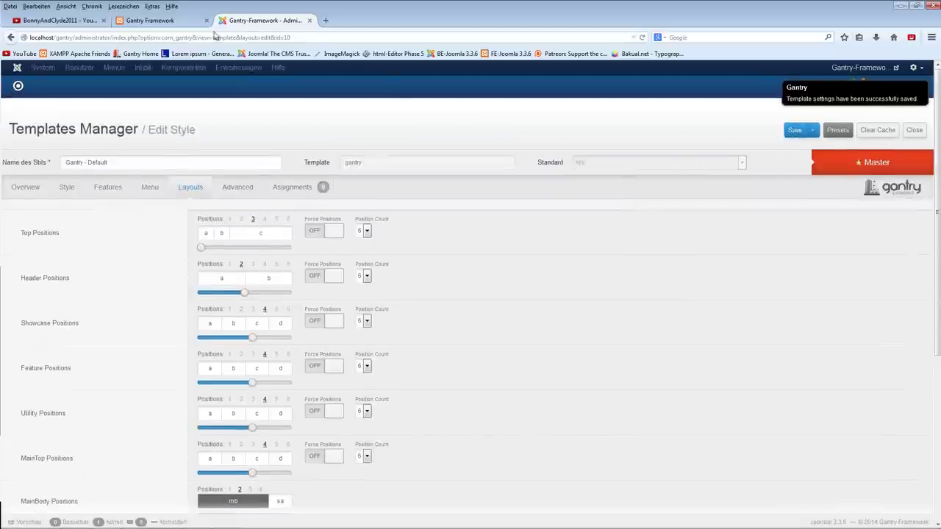
{"action": "left_click", "coordinate": [158, 21]}
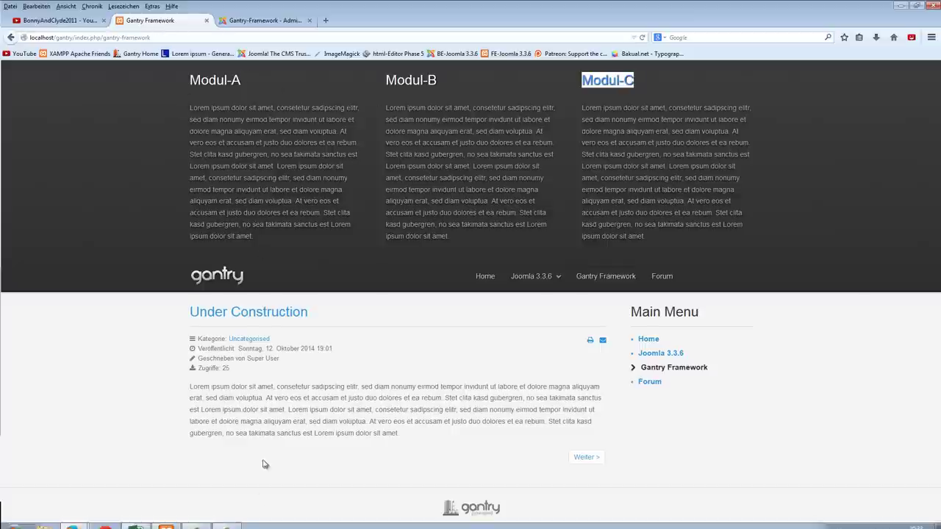
{"action": "key", "text": "F5"}
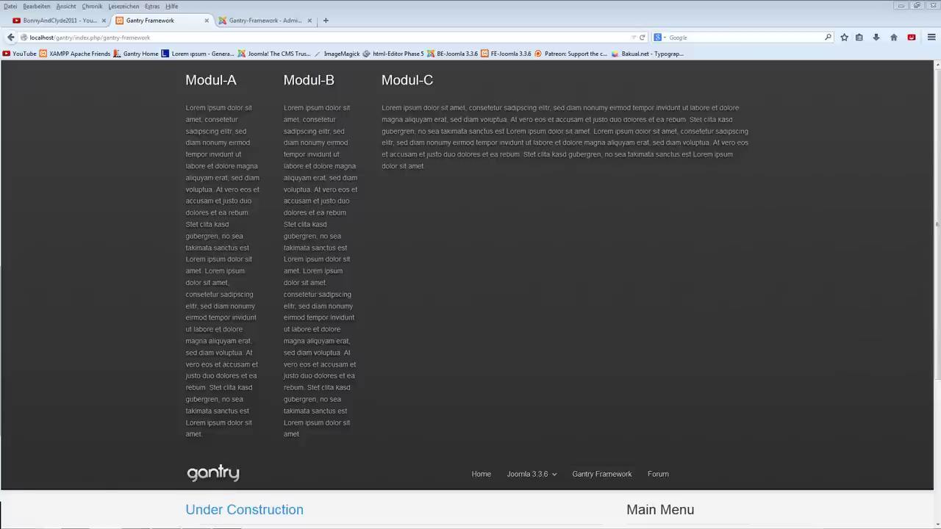
Step: Save the Top Positions with the equal 4|4|4 column distribution and check the modules on the reloaded front-end page
{"action": "left_click", "coordinate": [250, 20]}
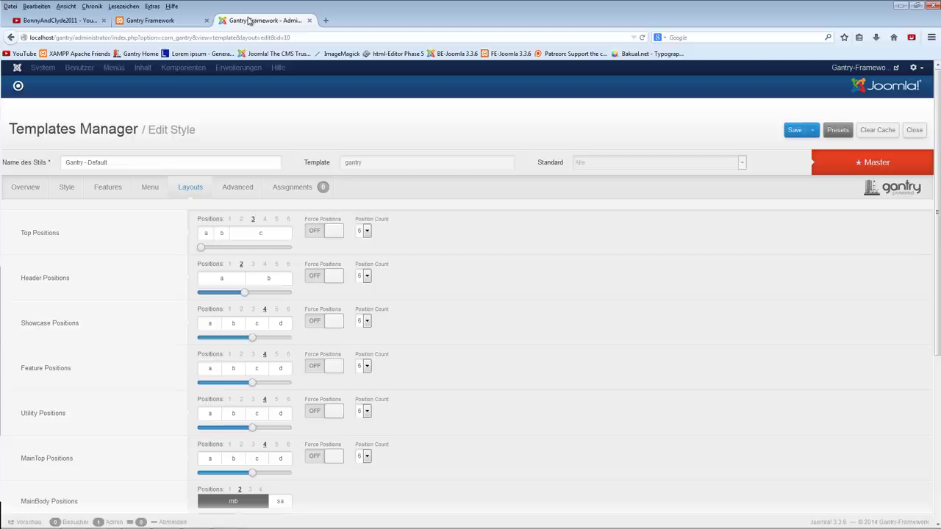
{"action": "left_click_drag", "start_coordinate": [202, 248], "coordinate": [252, 255]}
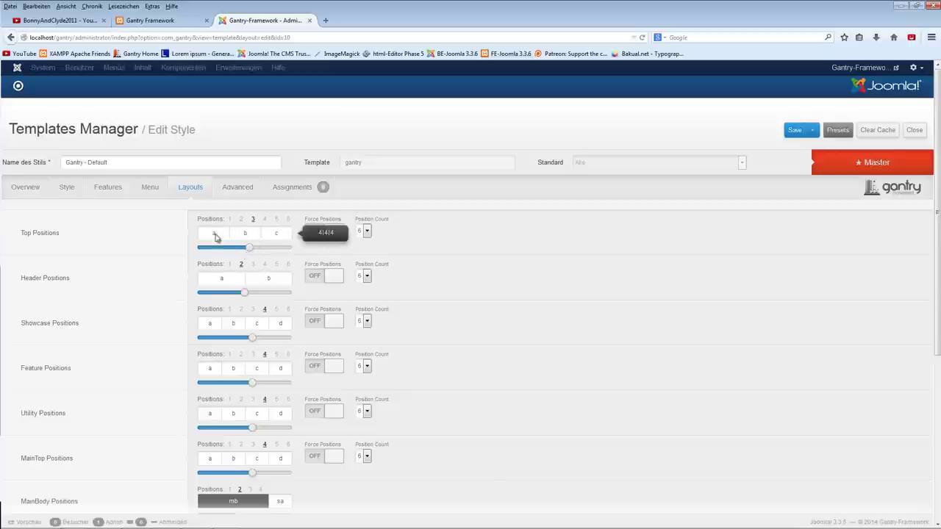
{"action": "left_click", "coordinate": [794, 131]}
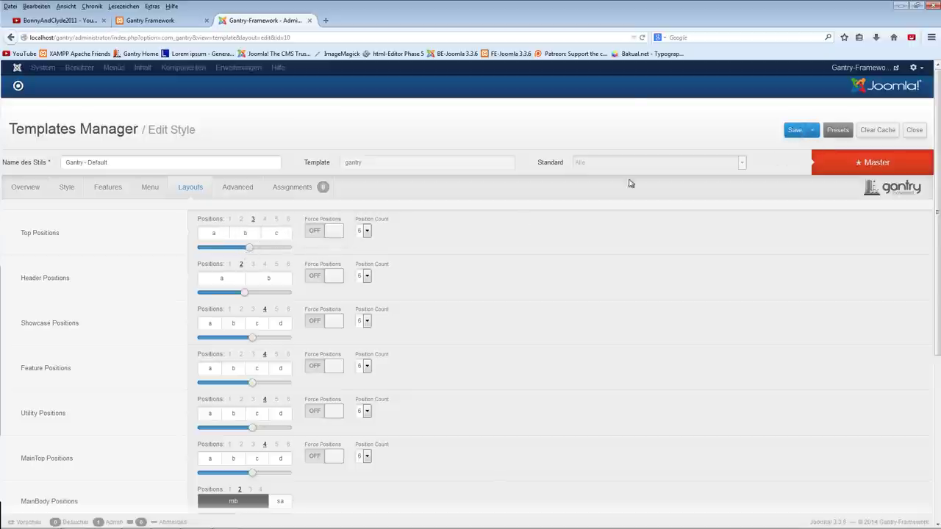
{"action": "left_click", "coordinate": [184, 22]}
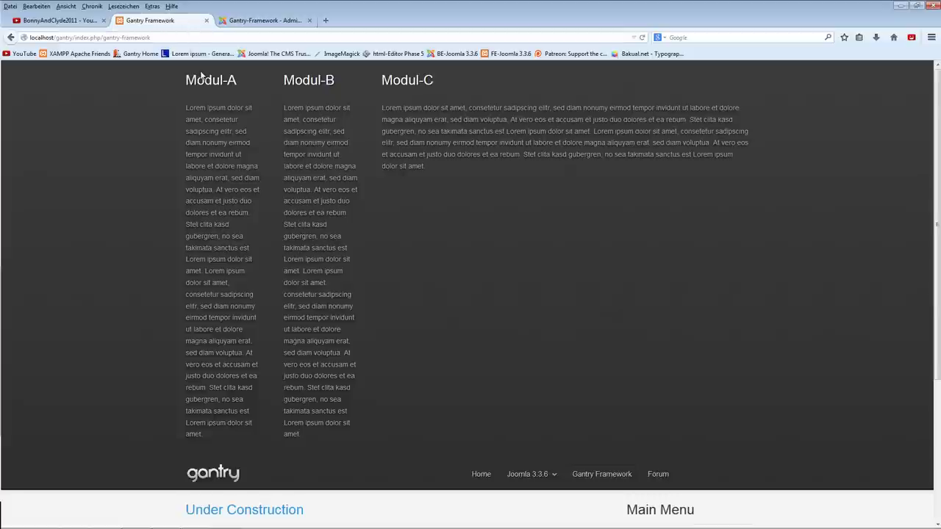
{"action": "key", "text": "F5"}
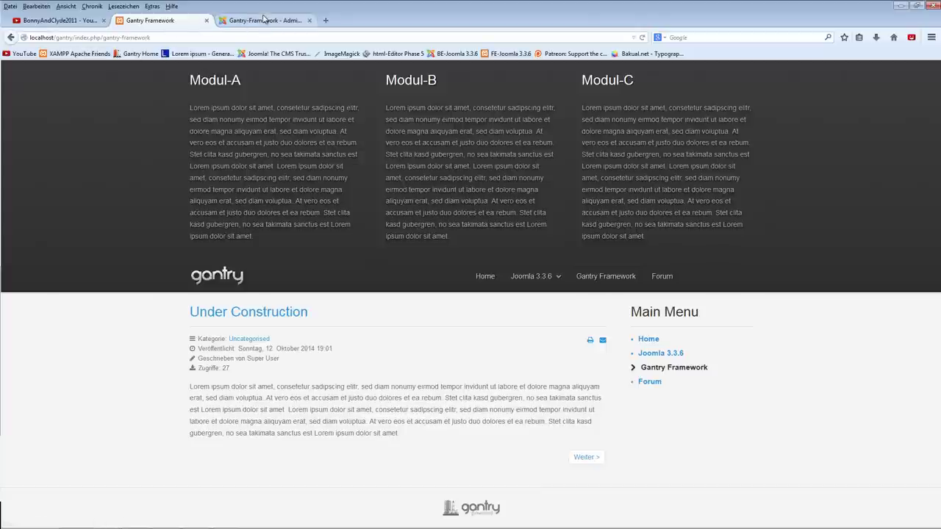
{"action": "left_click_drag", "start_coordinate": [386, 79], "coordinate": [488, 241]}
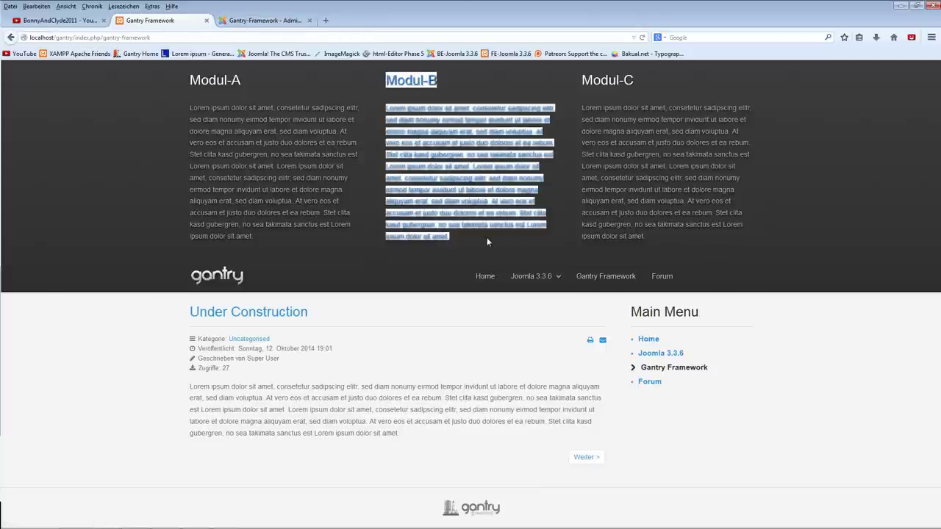
Step: Close the template style, hide Modul-B in the site's module list and reload the front-end page
{"action": "left_click", "coordinate": [262, 20]}
{"action": "left_click", "coordinate": [911, 130]}
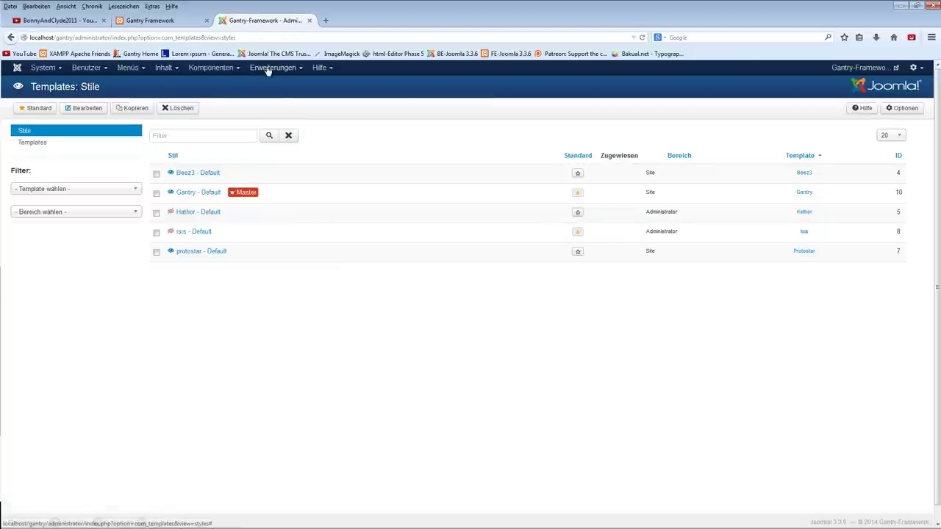
{"action": "left_click", "coordinate": [272, 66]}
{"action": "left_click", "coordinate": [262, 103]}
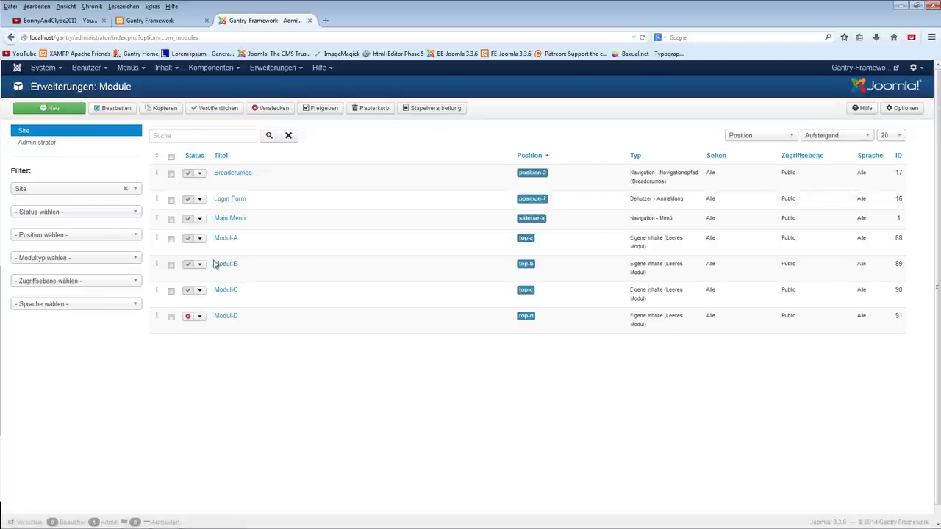
{"action": "left_click", "coordinate": [188, 266]}
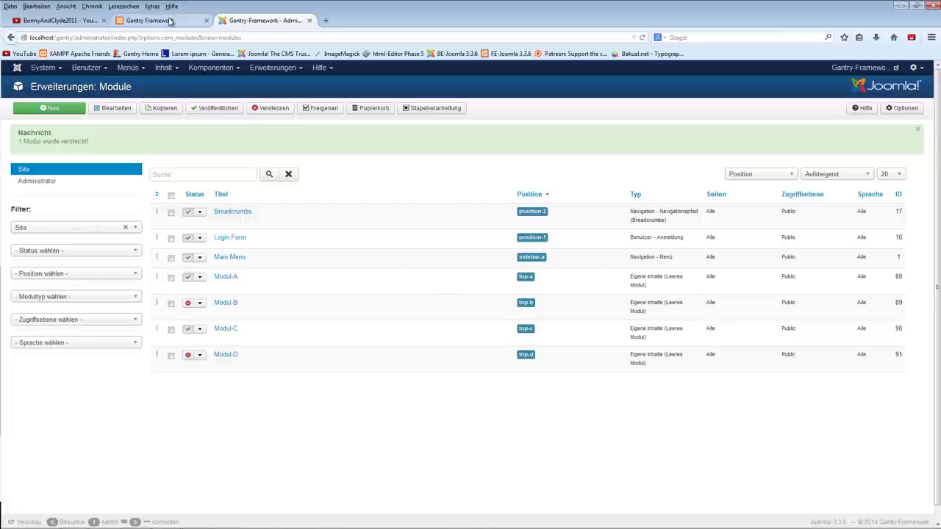
{"action": "left_click", "coordinate": [164, 19]}
{"action": "key", "text": "F5"}
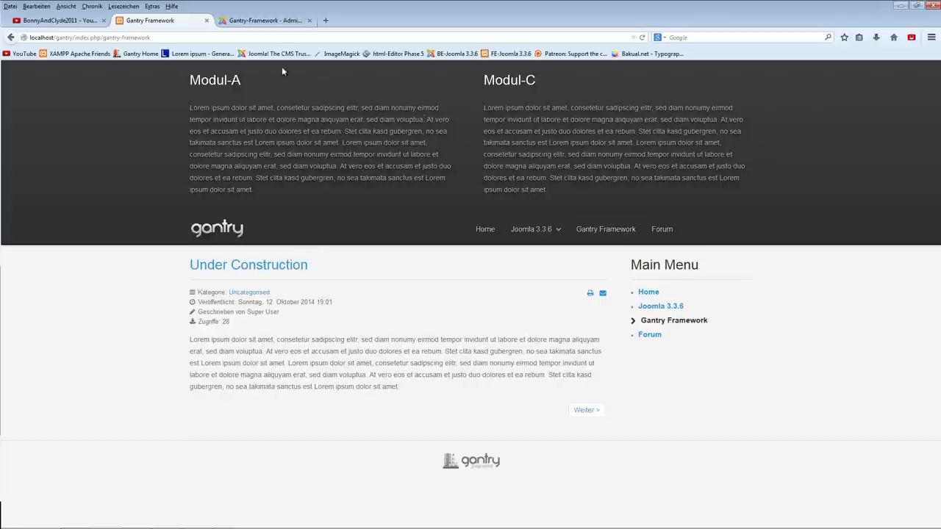
Step: Check Modul-B's publishing status in the site's module list against the modules on the front-end page
{"action": "left_click", "coordinate": [264, 20]}
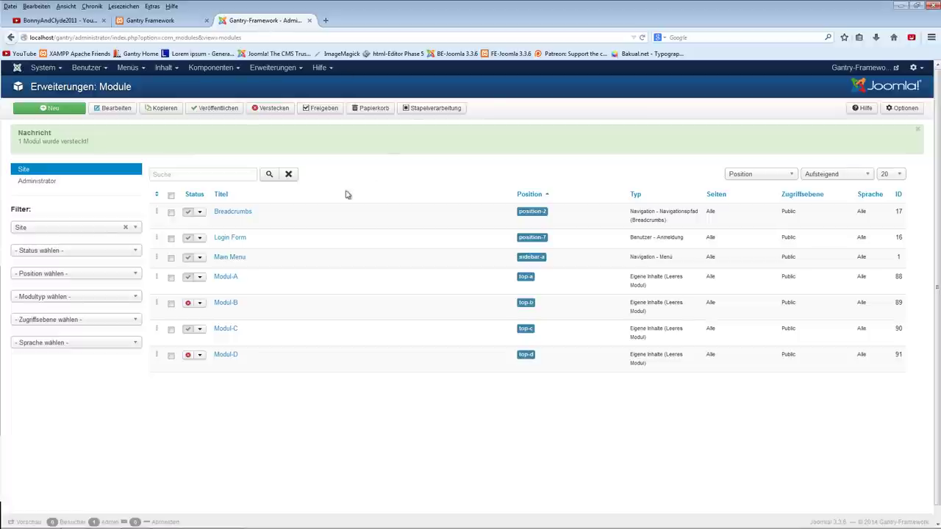
{"action": "left_click", "coordinate": [308, 109]}
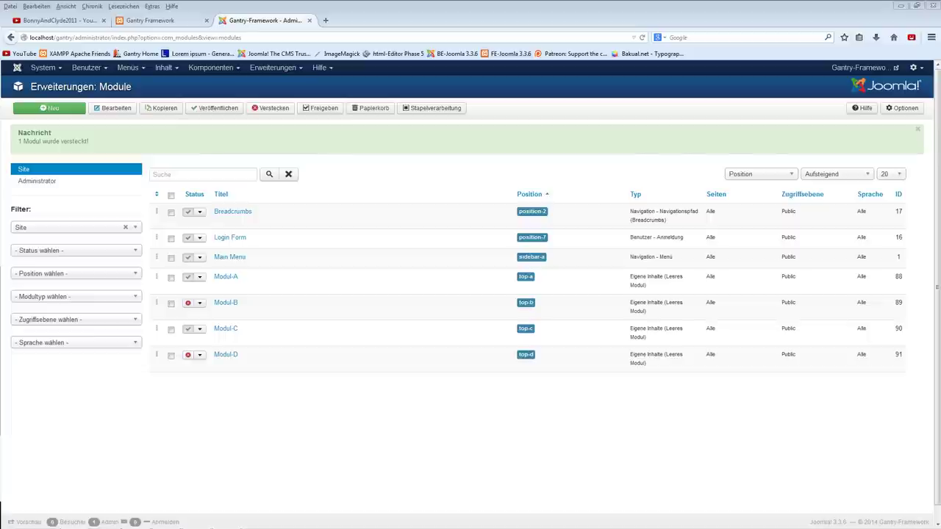
{"action": "left_click", "coordinate": [188, 304]}
{"action": "left_click", "coordinate": [147, 20]}
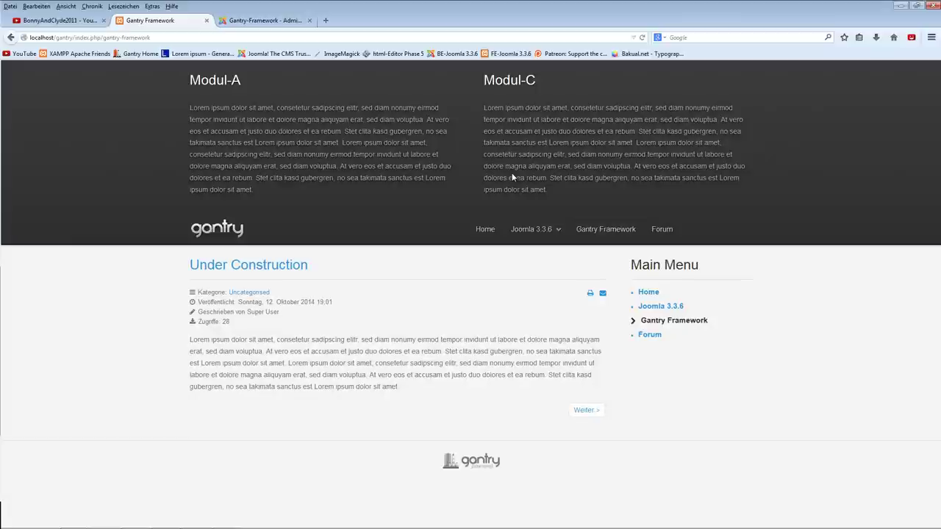
Step: Open the Gantry - Default template style, turn on Force Positions for Top Positions with three columns (4|4|4), and save
{"action": "left_click", "coordinate": [263, 20]}
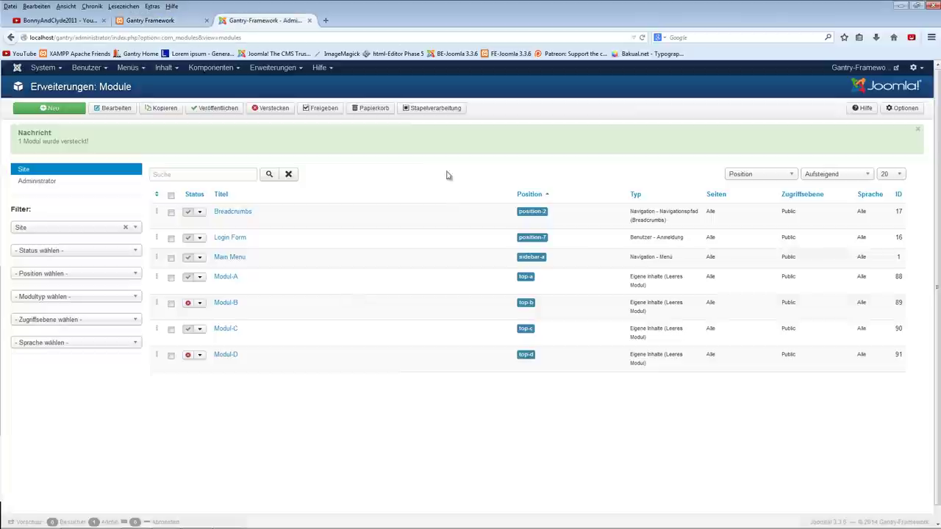
{"action": "left_click", "coordinate": [273, 67]}
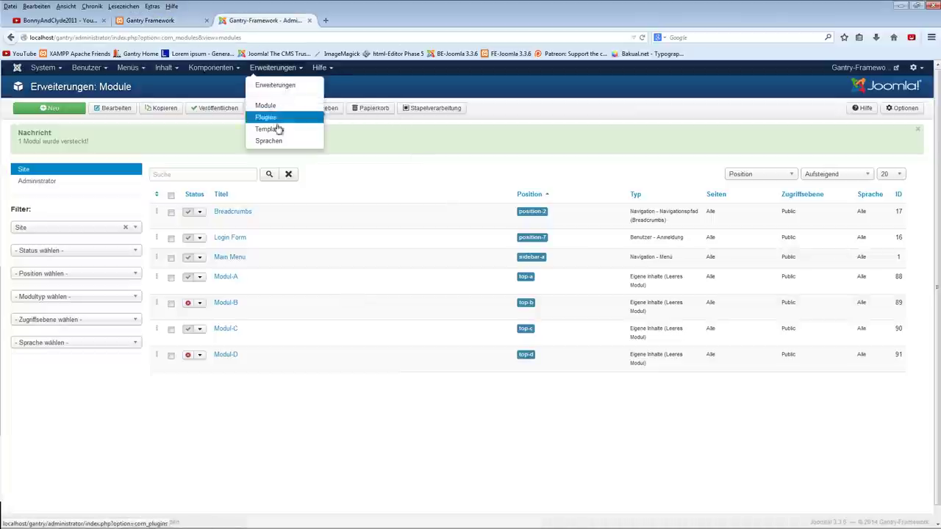
{"action": "left_click", "coordinate": [271, 128]}
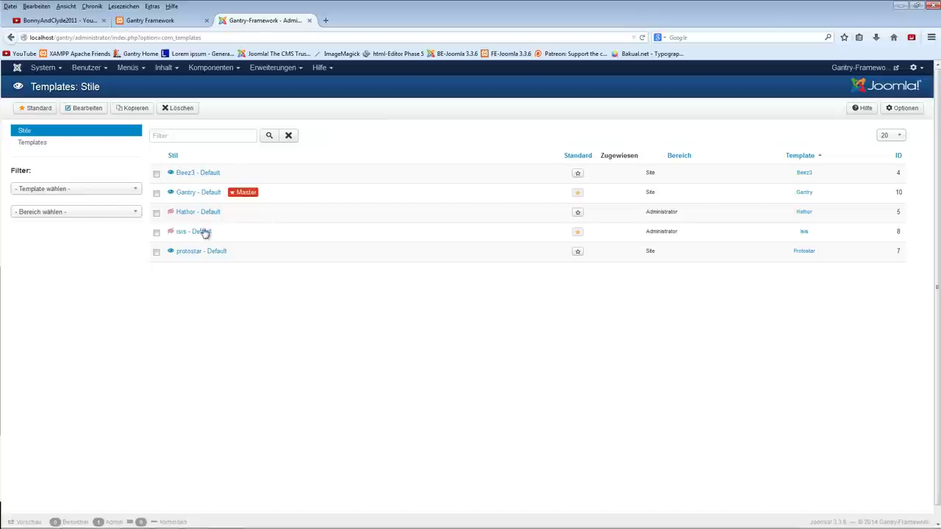
{"action": "left_click", "coordinate": [198, 195]}
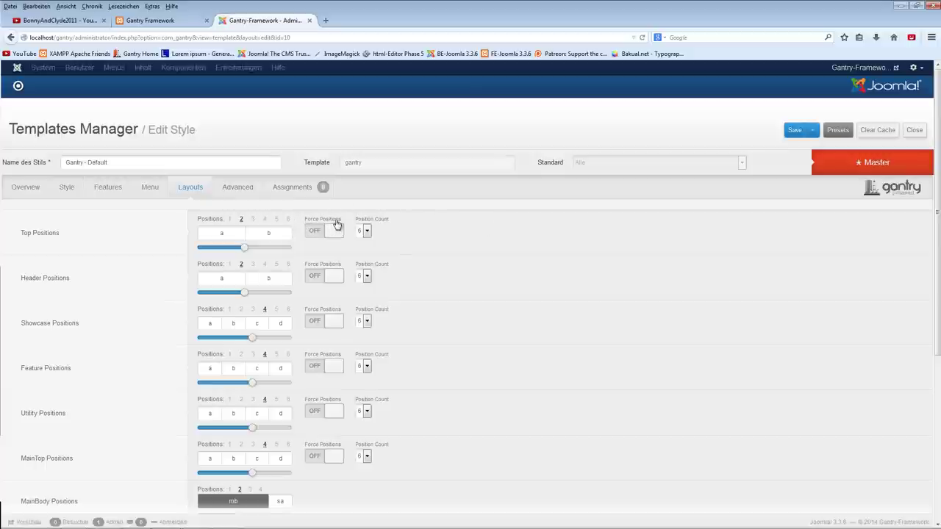
{"action": "left_click", "coordinate": [320, 231]}
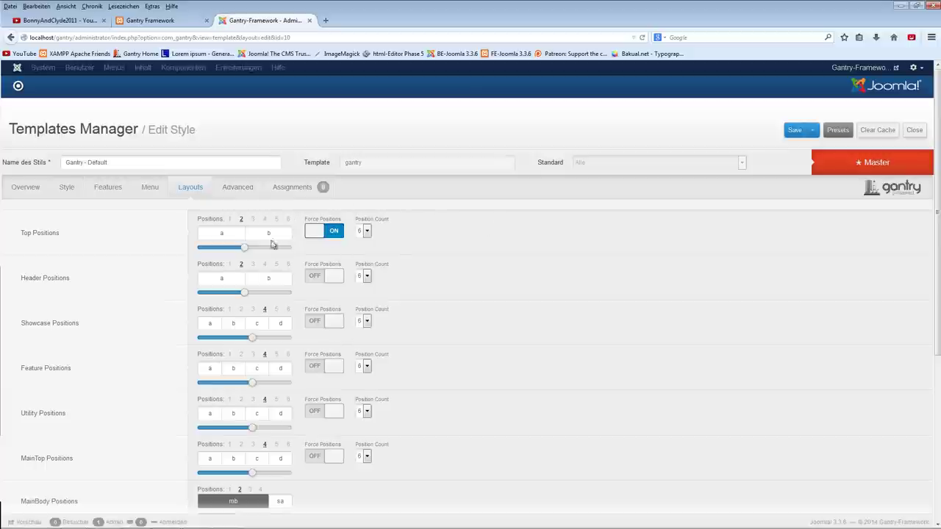
{"action": "left_click", "coordinate": [252, 221]}
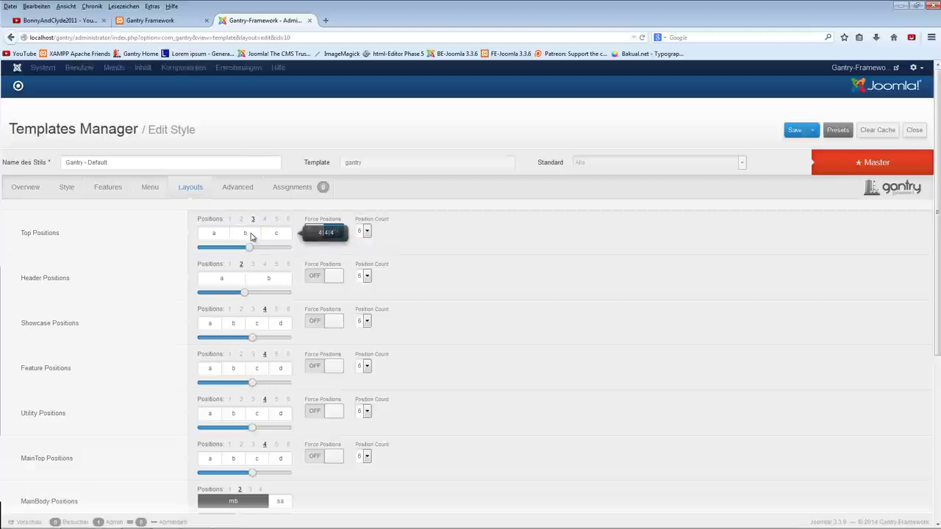
{"action": "left_click", "coordinate": [795, 130]}
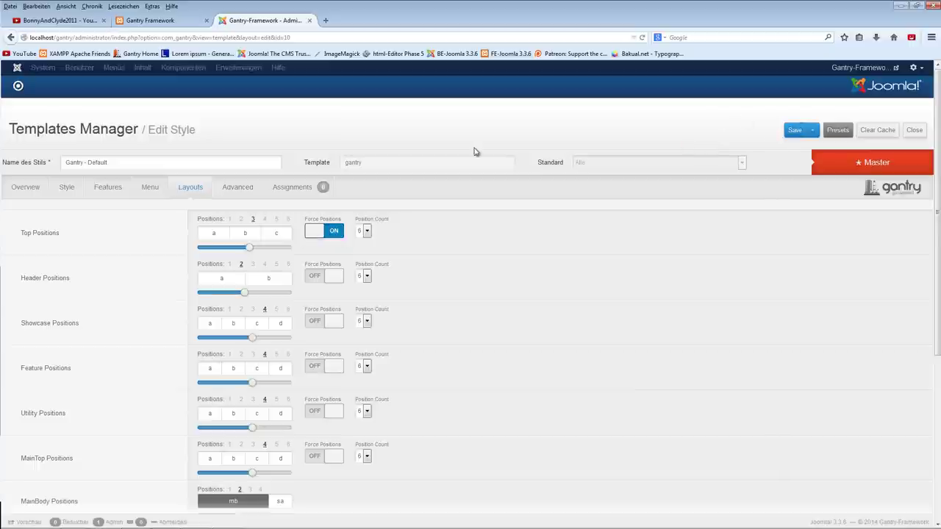
Step: Reload the front-end page and examine how Modul-A and Modul-C are placed with forced positions
{"action": "left_click", "coordinate": [167, 25]}
{"action": "key", "text": "F5"}
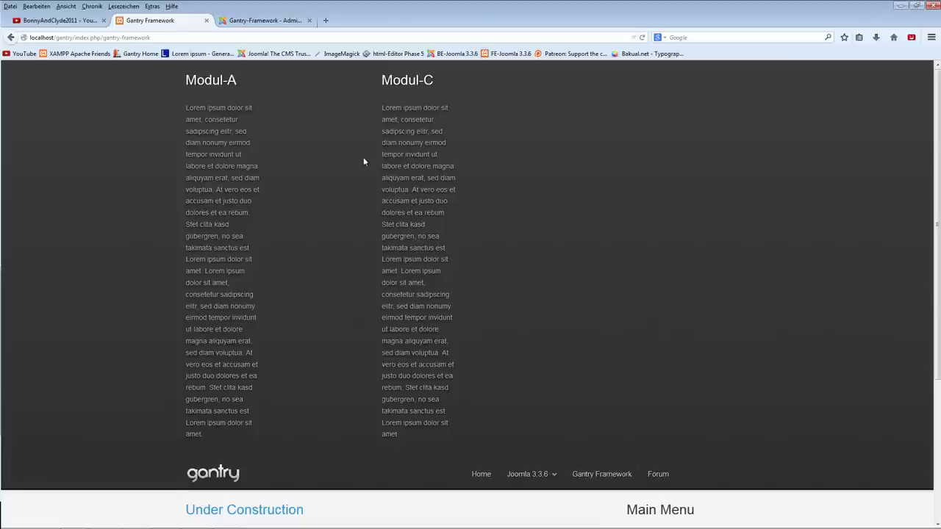
{"action": "scroll", "coordinate": [324, 166], "scroll_direction": "down", "scroll_amount": 2}
{"action": "scroll", "coordinate": [319, 150], "scroll_direction": "up", "scroll_amount": 2}
{"action": "scroll", "coordinate": [665, 211], "scroll_direction": "down", "scroll_amount": 4}
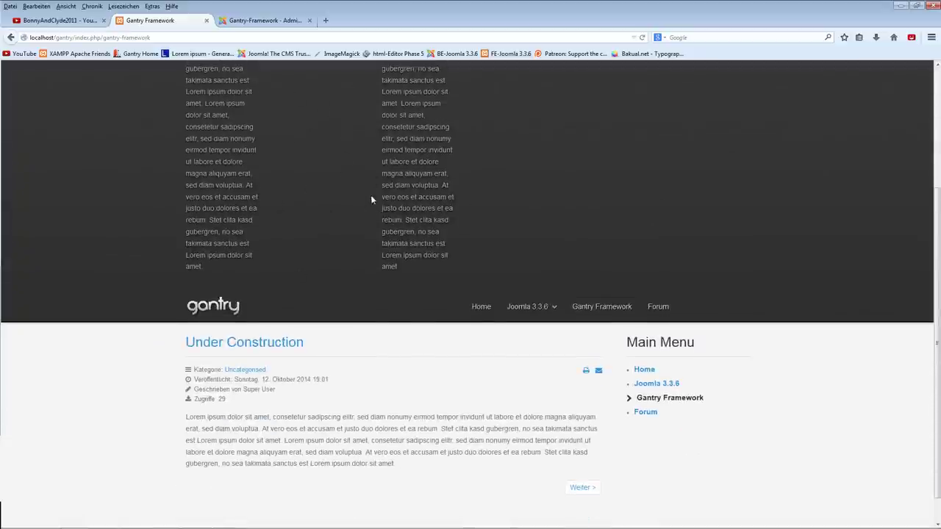
{"action": "scroll", "coordinate": [373, 233], "scroll_direction": "up", "scroll_amount": 4}
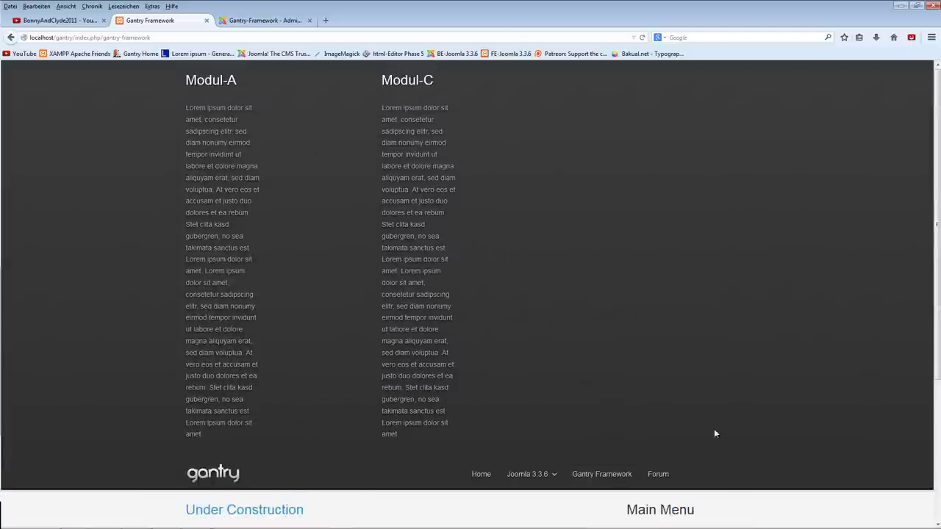
{"action": "scroll", "coordinate": [548, 294], "scroll_direction": "down", "scroll_amount": 5}
{"action": "scroll", "coordinate": [546, 261], "scroll_direction": "up", "scroll_amount": 5}
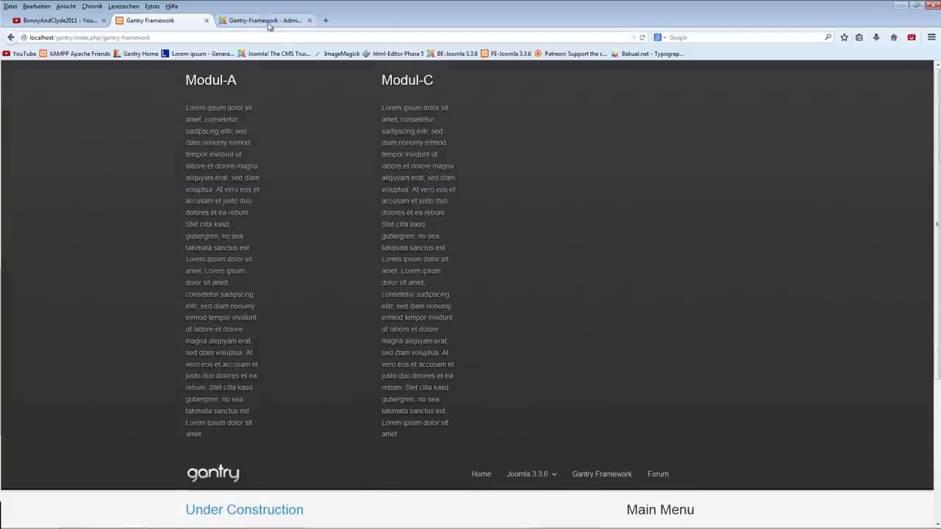
Step: Set the Position Count of Top Positions to 3, save the style and reload the front-end page
{"action": "left_click", "coordinate": [269, 25]}
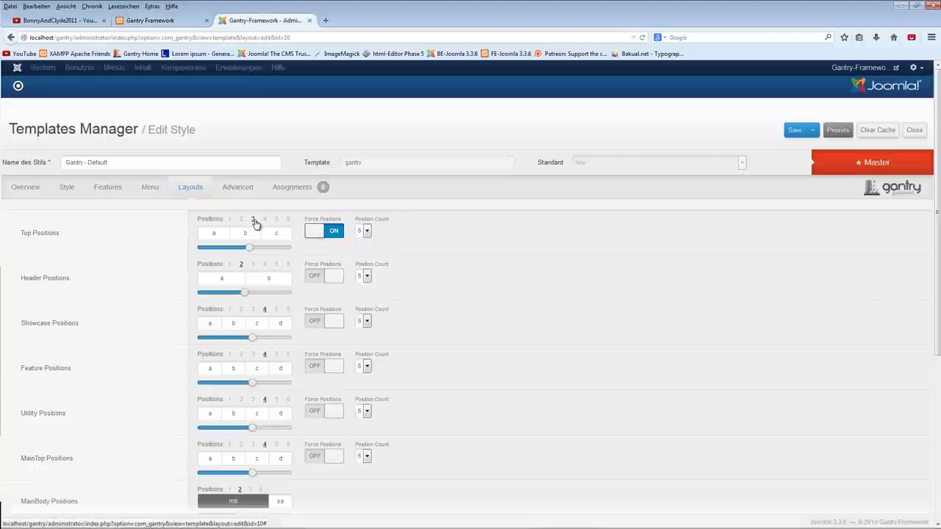
{"action": "left_click", "coordinate": [367, 232]}
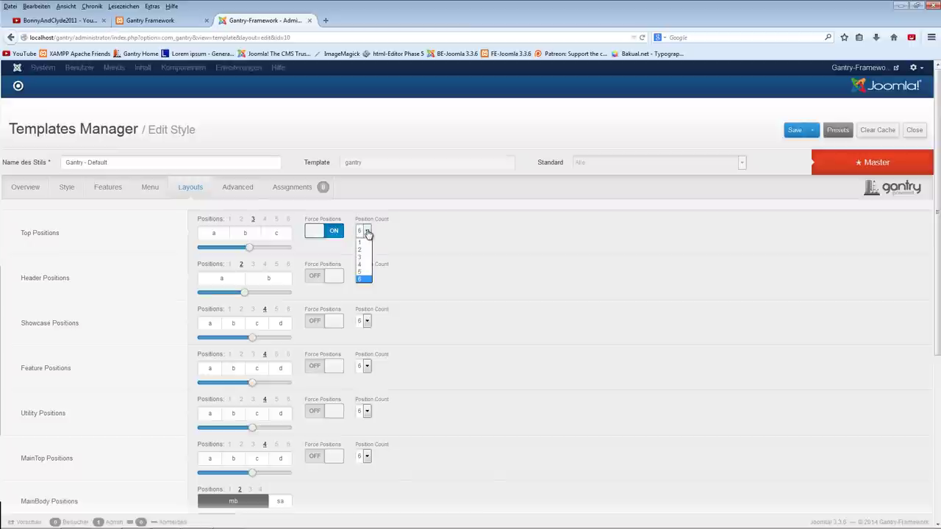
{"action": "left_click", "coordinate": [366, 260]}
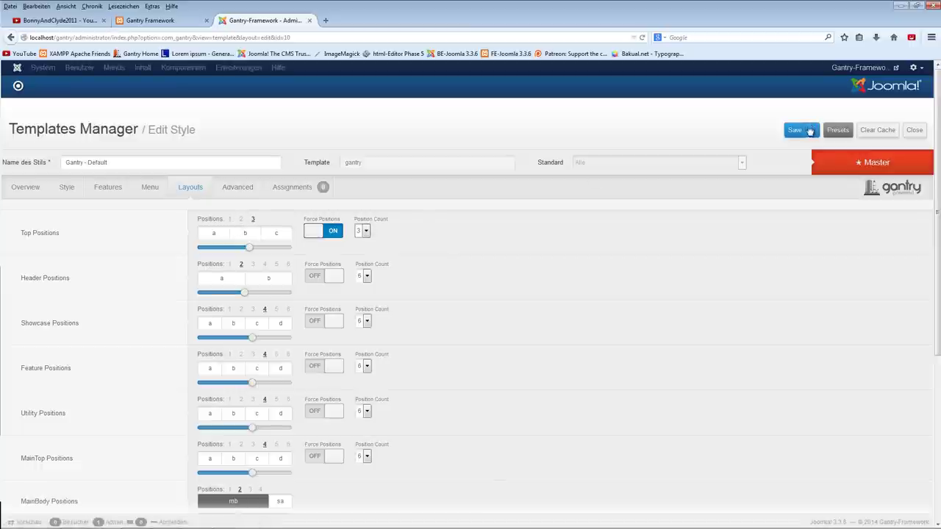
{"action": "left_click", "coordinate": [791, 135]}
{"action": "left_click", "coordinate": [177, 20]}
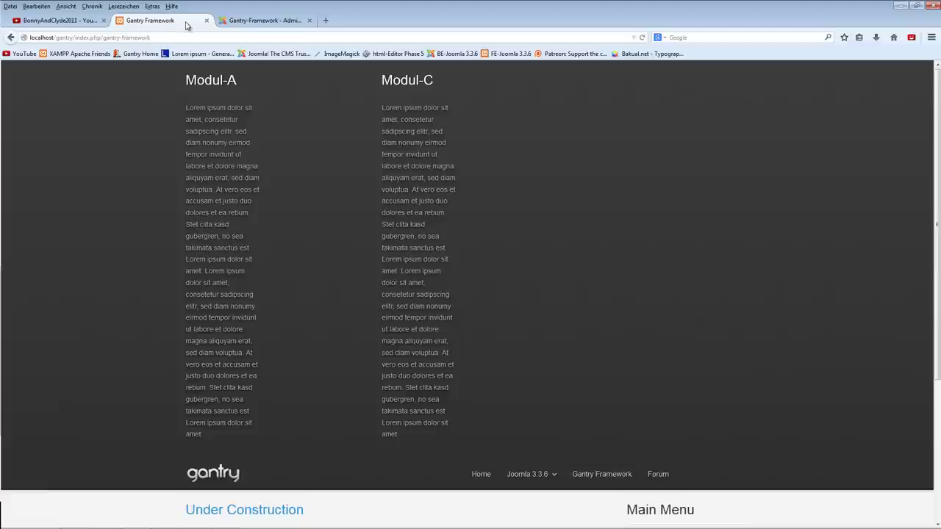
{"action": "key", "text": "F5"}
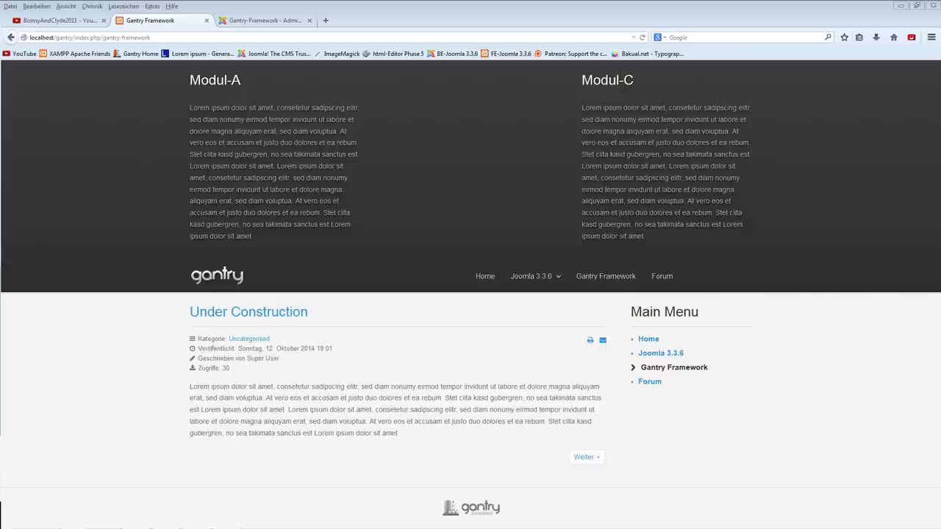
Step: Save Top Positions with a Position Count of 4 and check the column layout on the reloaded front-end page
{"action": "left_click", "coordinate": [272, 20]}
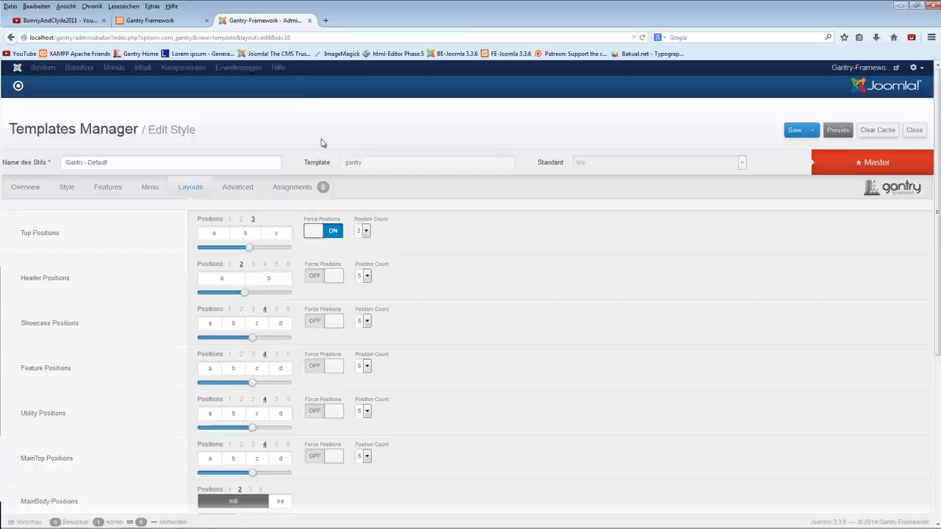
{"action": "left_click", "coordinate": [365, 233]}
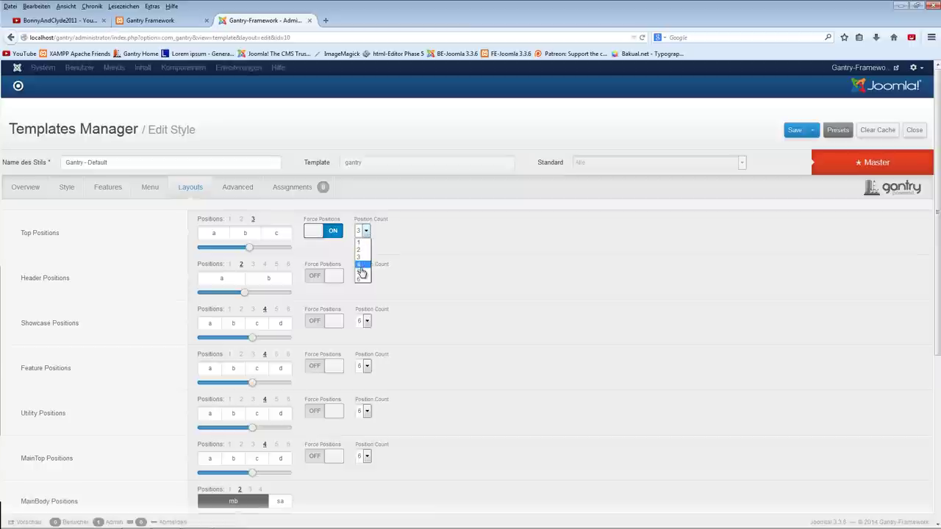
{"action": "left_click", "coordinate": [361, 269]}
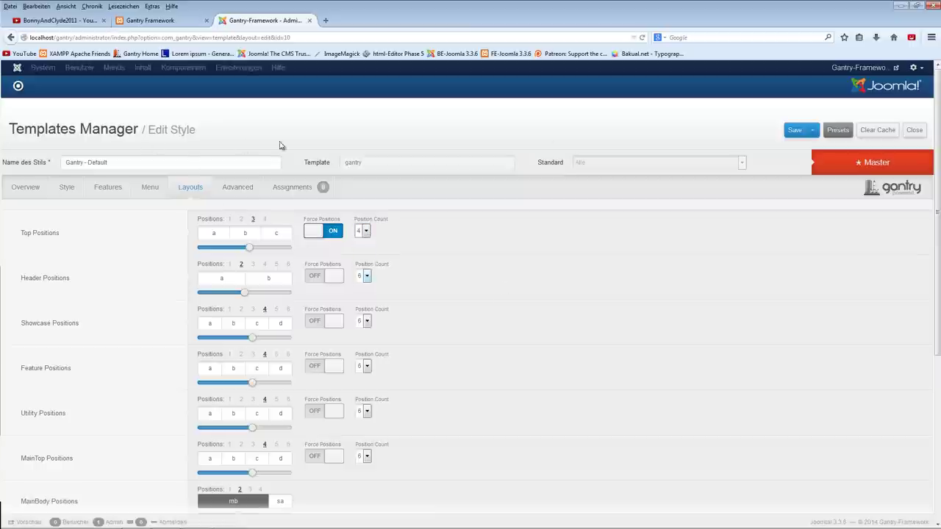
{"action": "left_click", "coordinate": [798, 133]}
{"action": "left_click", "coordinate": [158, 21]}
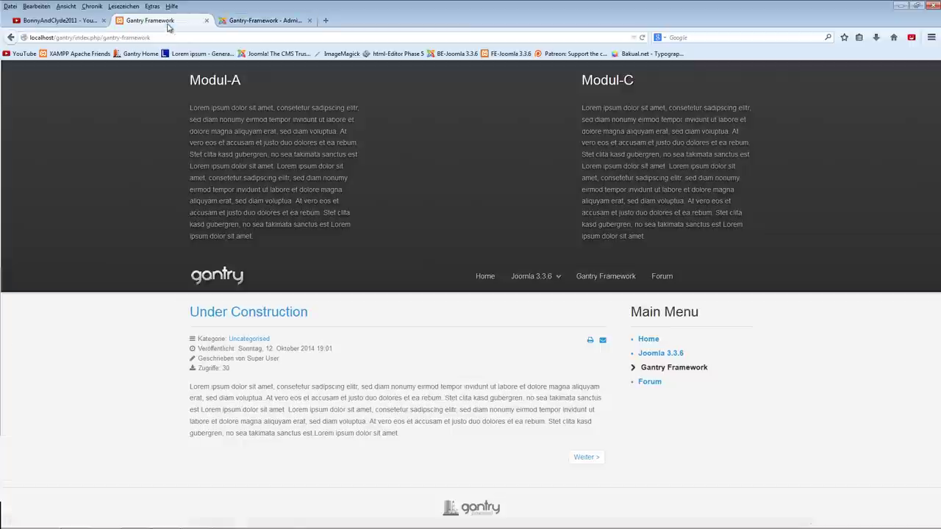
{"action": "key", "text": "F5"}
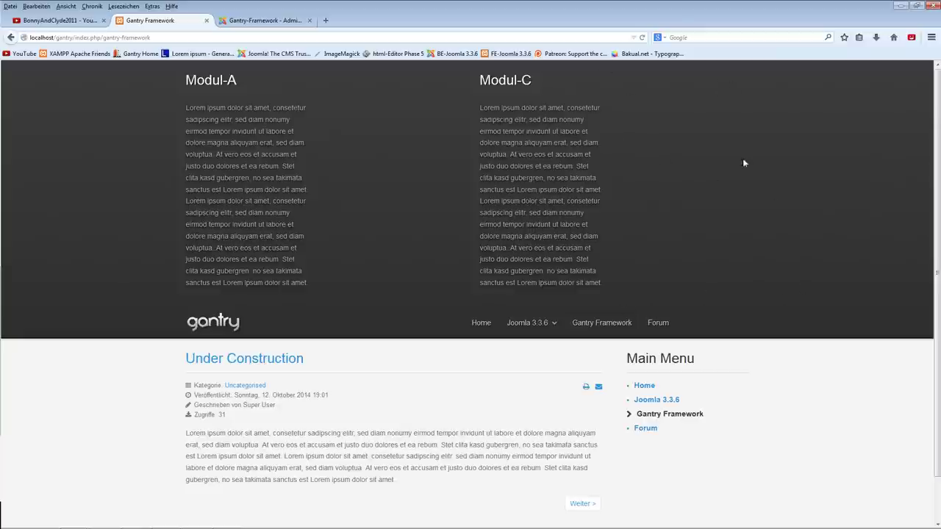
Step: Reset the Position Count of Top Positions to 3, save the style and return to the front-end page
{"action": "left_click", "coordinate": [228, 19]}
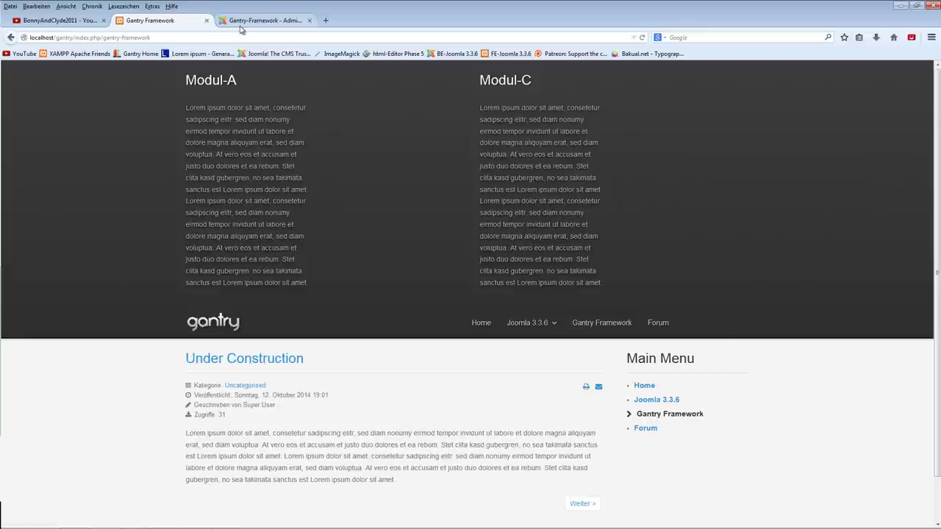
{"action": "left_click", "coordinate": [365, 230]}
{"action": "left_click", "coordinate": [360, 262]}
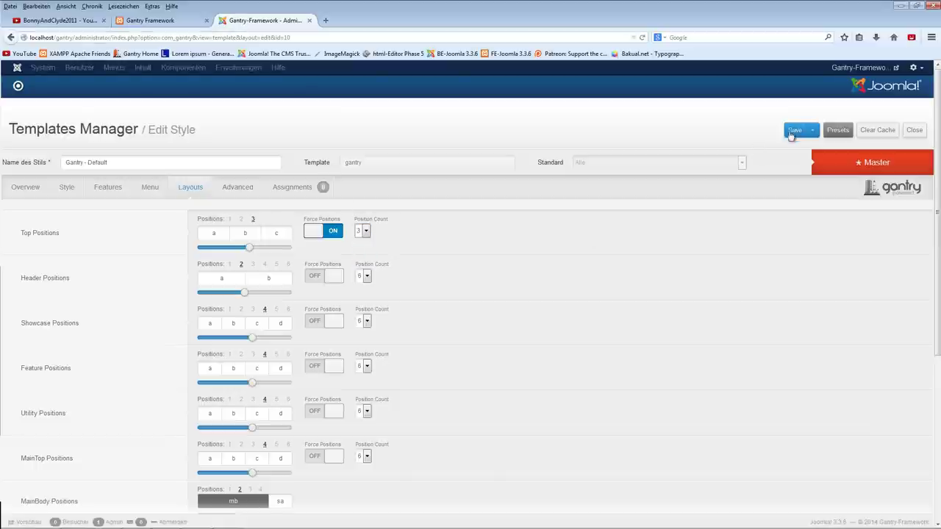
{"action": "left_click", "coordinate": [795, 133]}
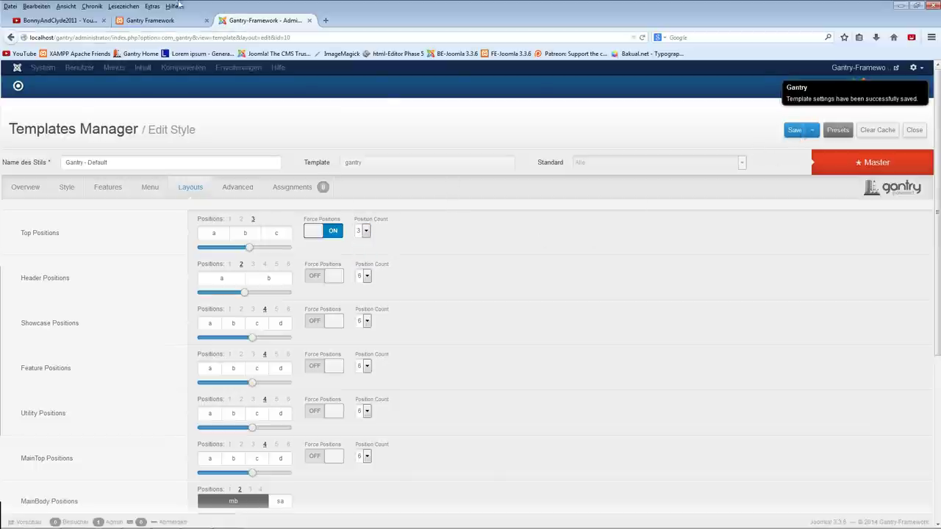
{"action": "left_click", "coordinate": [150, 20]}
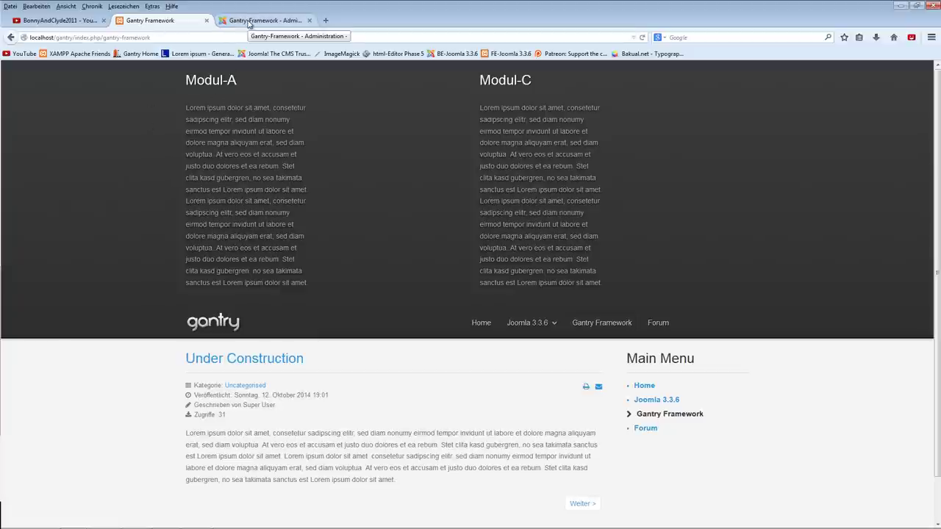
Step: Close the template style and open Modul-B for editing from the site's module list
{"action": "left_click", "coordinate": [248, 21]}
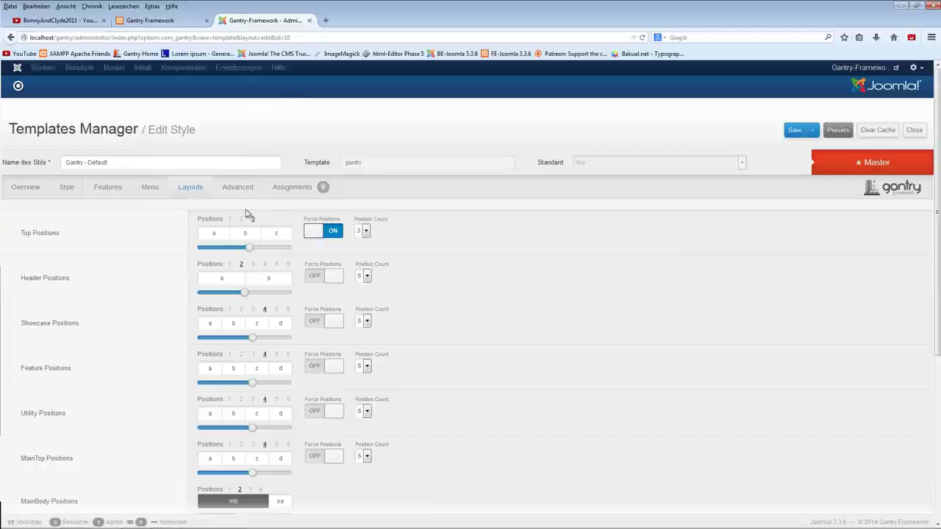
{"action": "left_click", "coordinate": [914, 130]}
{"action": "left_click", "coordinate": [275, 68]}
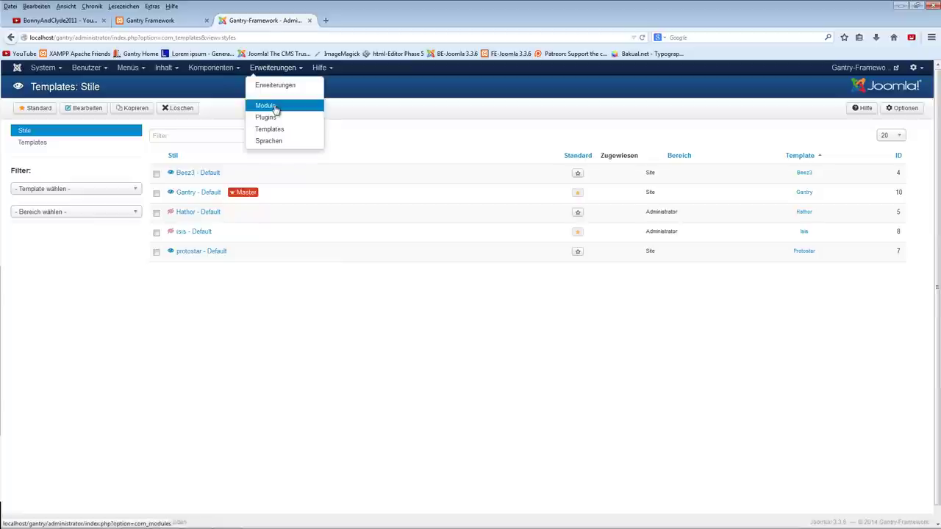
{"action": "left_click", "coordinate": [267, 106]}
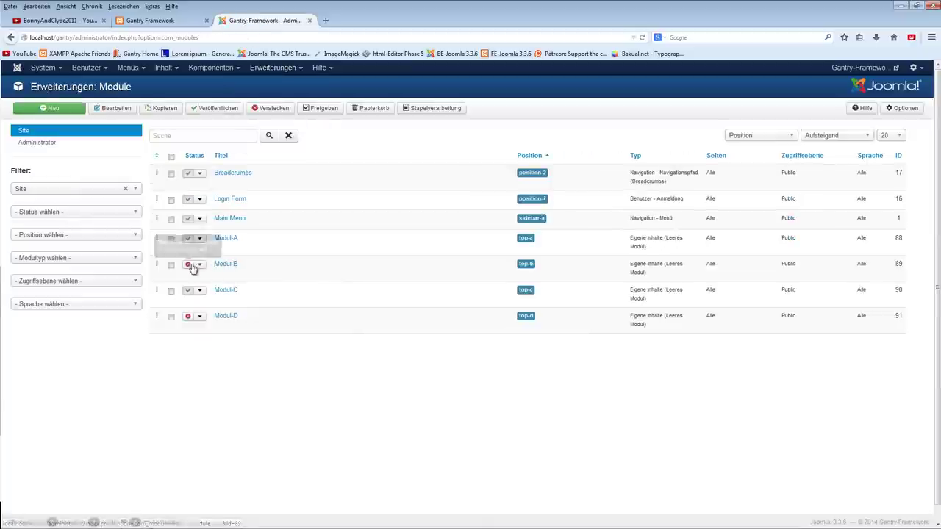
{"action": "left_click", "coordinate": [224, 265]}
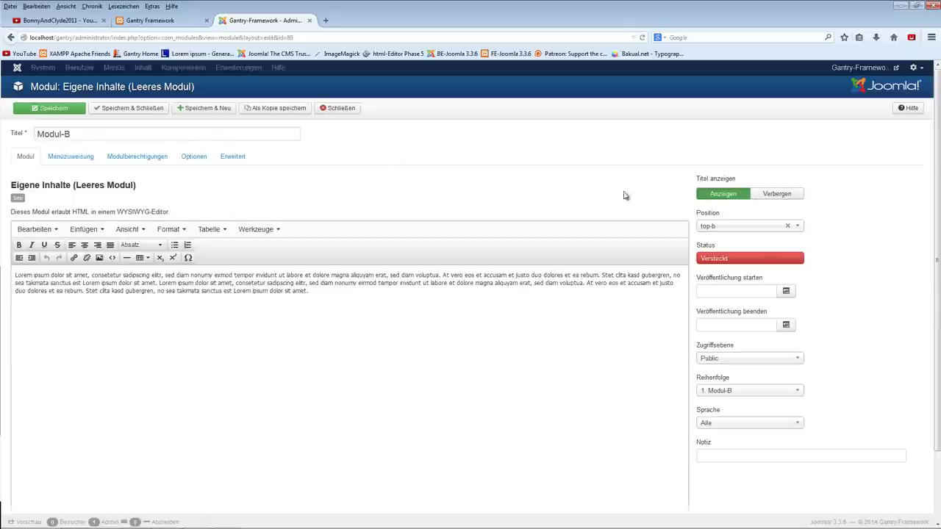
Step: Set Modul-B's status to Veröffentlicht and its position to sidebar-a
{"action": "left_click", "coordinate": [731, 259]}
{"action": "left_click", "coordinate": [725, 271]}
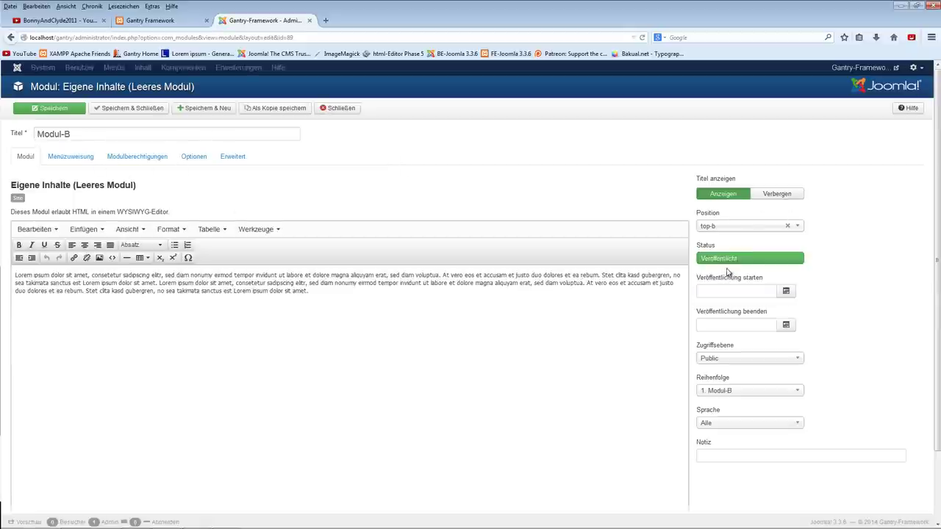
{"action": "left_click", "coordinate": [732, 226]}
{"action": "scroll", "coordinate": [731, 323], "scroll_direction": "down", "scroll_amount": 1}
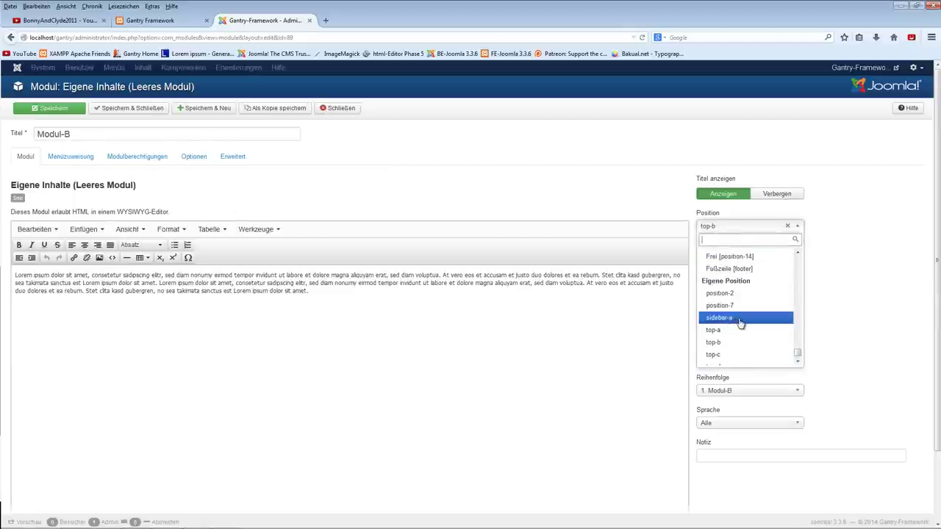
{"action": "left_click", "coordinate": [732, 317]}
{"action": "scroll", "coordinate": [725, 294], "scroll_direction": "down", "scroll_amount": 2}
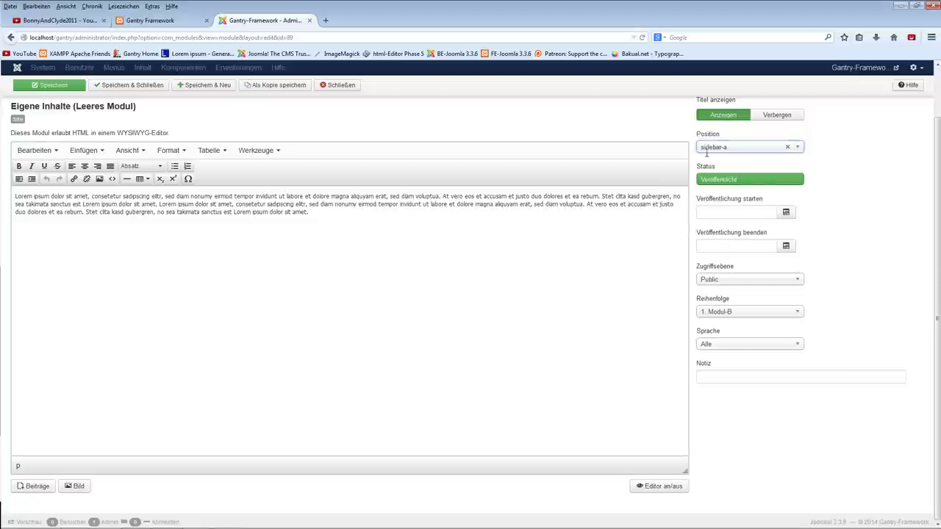
Step: Save Modul-B with the sidebar-a position and check its placement on the reloaded front-end page
{"action": "scroll", "coordinate": [563, 130], "scroll_direction": "up", "scroll_amount": 2}
{"action": "left_click", "coordinate": [71, 108]}
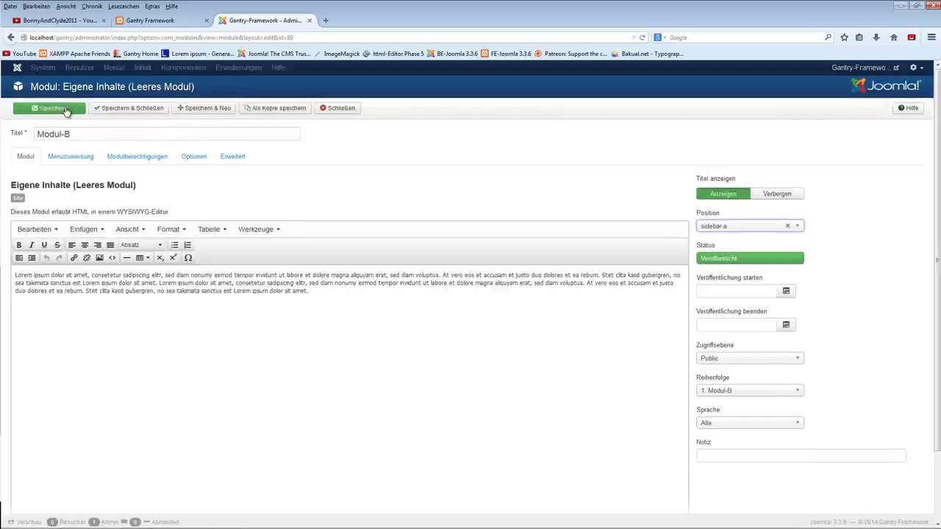
{"action": "left_click", "coordinate": [165, 22]}
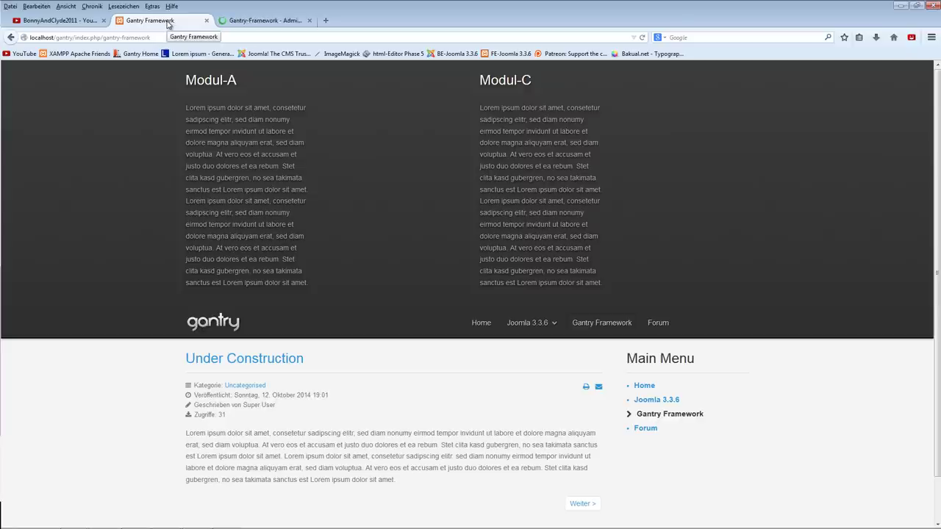
{"action": "key", "text": "F5"}
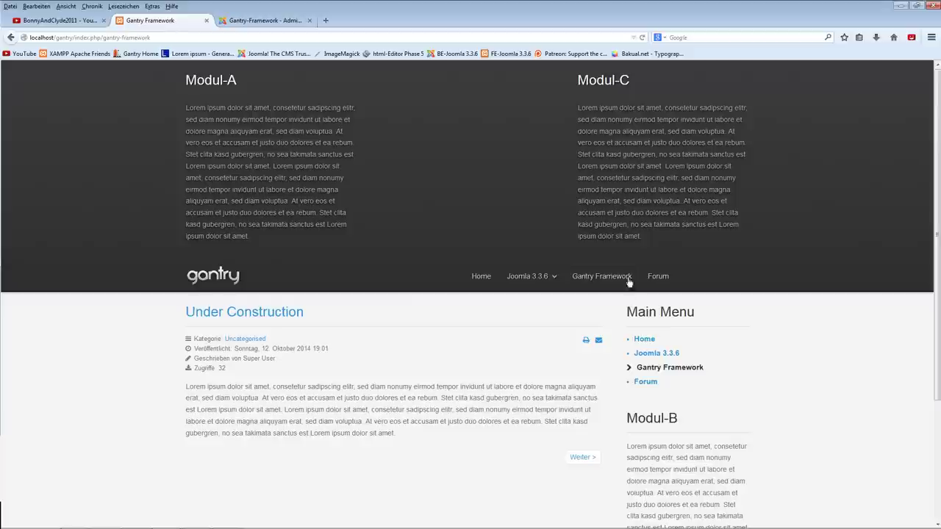
{"action": "scroll", "coordinate": [644, 324], "scroll_direction": "down", "scroll_amount": 3}
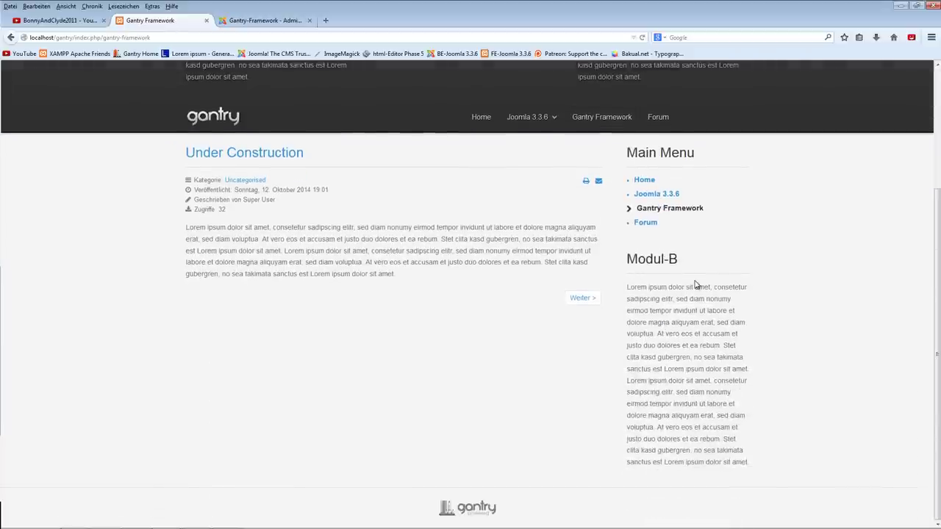
Step: Change Modul-B's position to Sidebar B [sidebar-b], save the module and check the reloaded front-end page
{"action": "key", "text": "ctrl+Tab"}
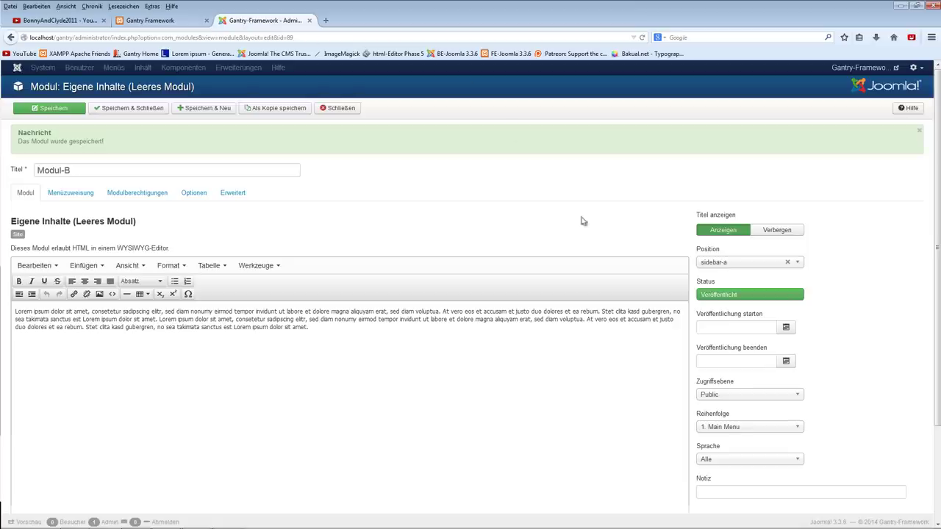
{"action": "left_click", "coordinate": [750, 266]}
{"action": "scroll", "coordinate": [744, 316], "scroll_direction": "up", "scroll_amount": 6}
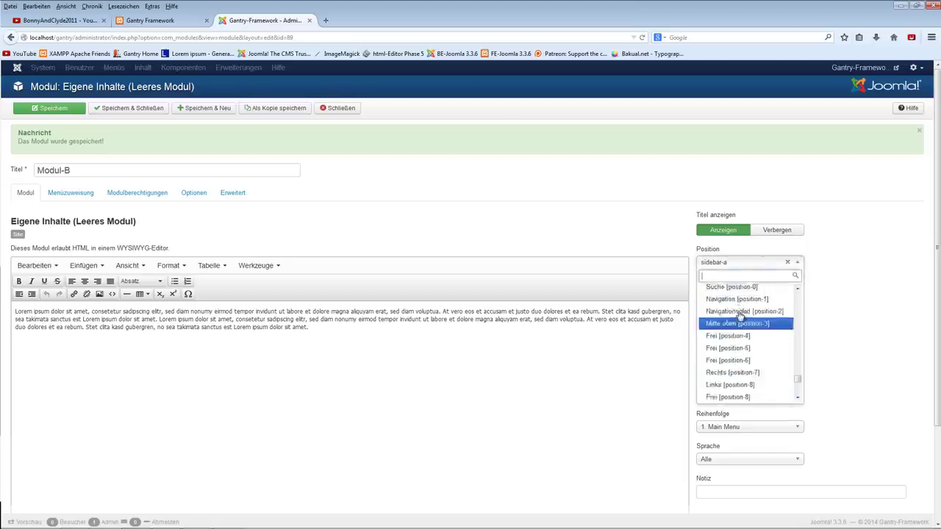
{"action": "scroll", "coordinate": [742, 318], "scroll_direction": "up", "scroll_amount": 3}
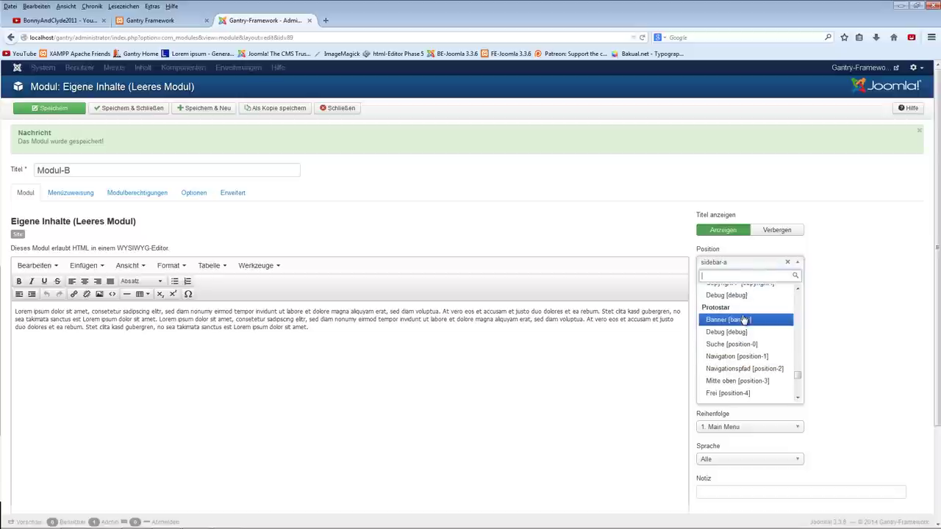
{"action": "scroll", "coordinate": [744, 323], "scroll_direction": "up", "scroll_amount": 6}
{"action": "left_click", "coordinate": [744, 337]}
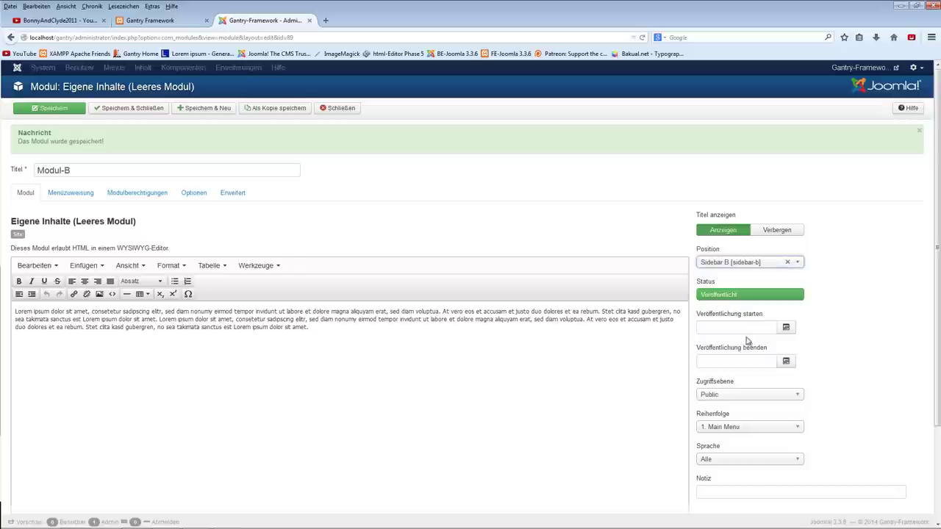
{"action": "left_click", "coordinate": [163, 21]}
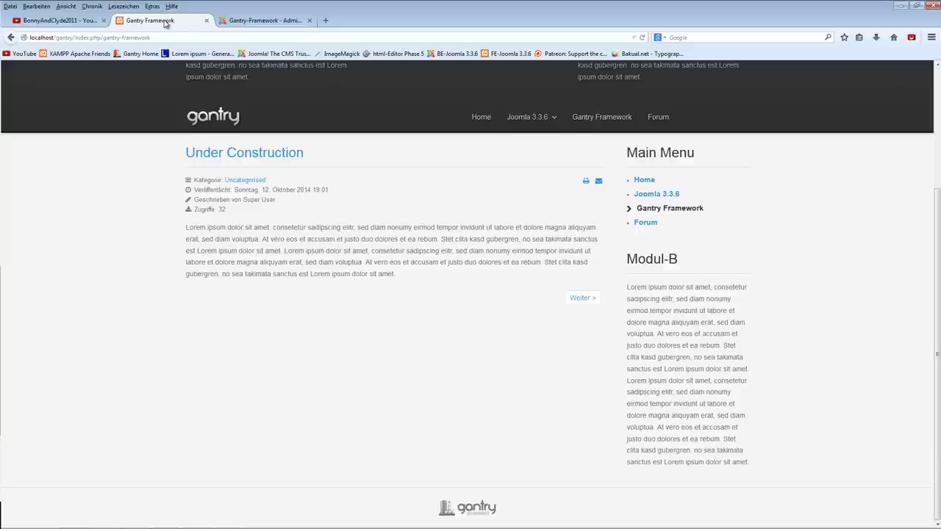
{"action": "key", "text": "F5"}
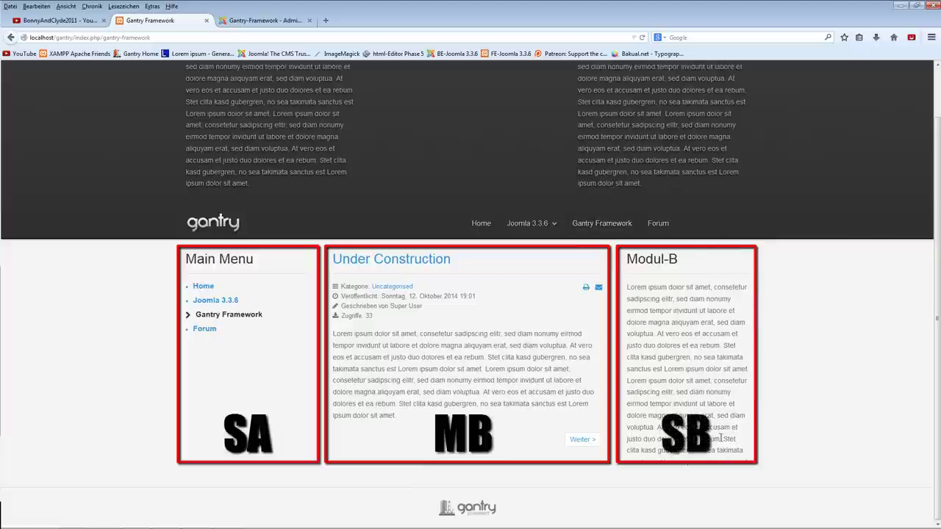
Step: Close Modul-B and open the layout settings of the Gantry - Default template style
{"action": "left_click", "coordinate": [298, 20]}
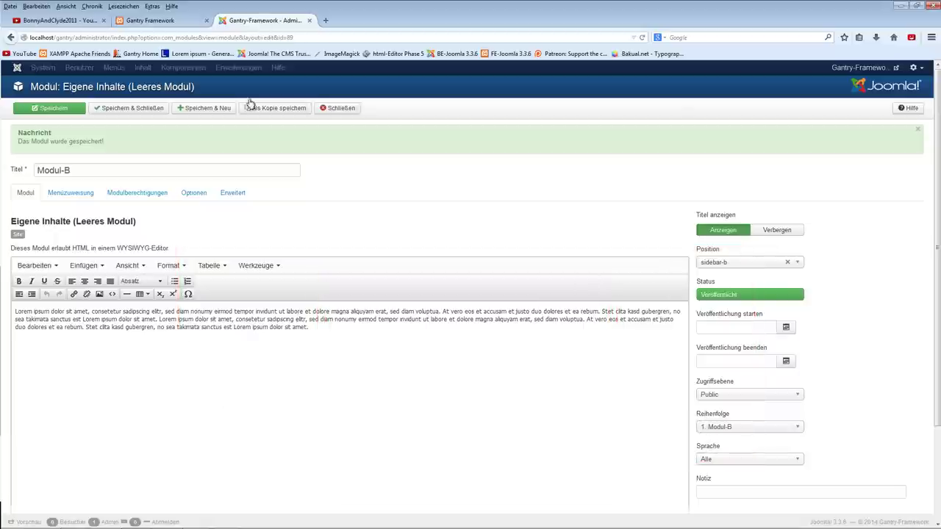
{"action": "left_click", "coordinate": [344, 108]}
{"action": "left_click", "coordinate": [272, 68]}
{"action": "left_click", "coordinate": [272, 128]}
{"action": "left_click", "coordinate": [199, 192]}
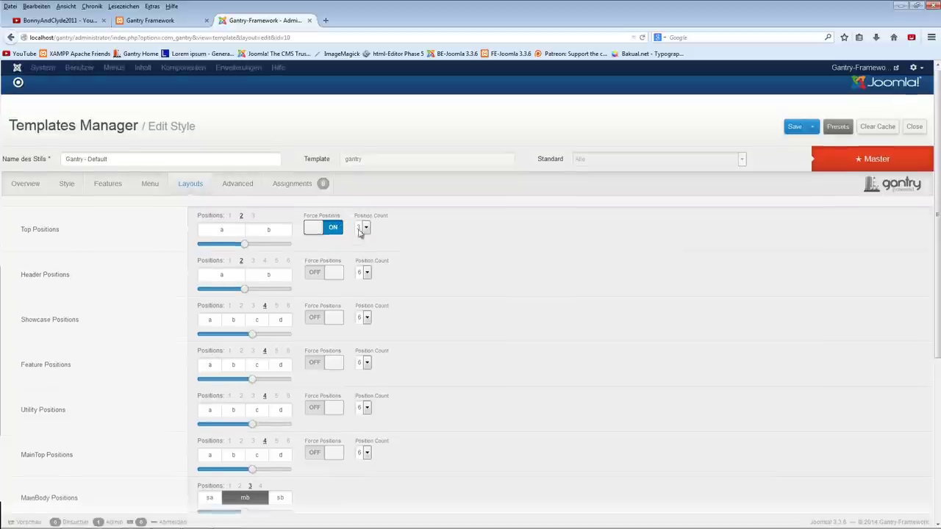
Step: Examine the MainBody Positions distribution and compare it with the sidebar and content columns on the front-end page
{"action": "scroll", "coordinate": [388, 240], "scroll_direction": "down", "scroll_amount": 5}
{"action": "mouse_move", "coordinate": [27, 284]}
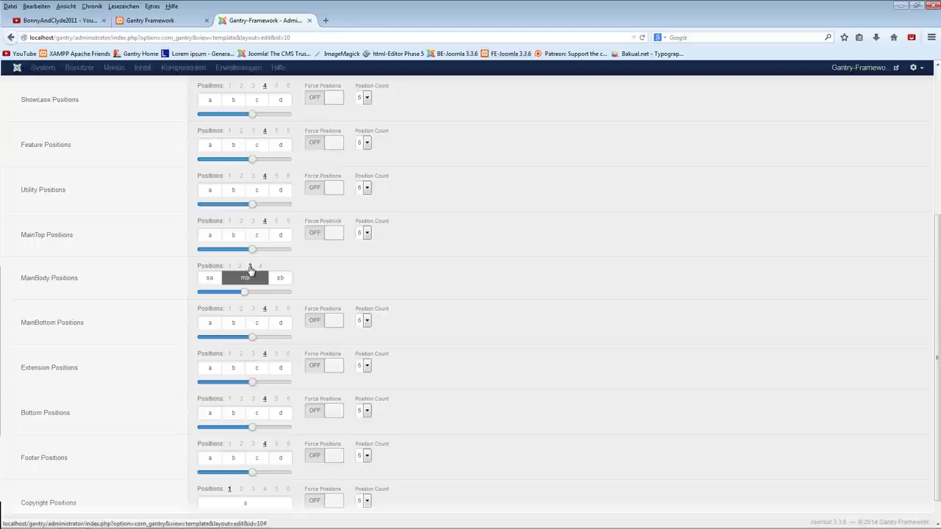
{"action": "mouse_move", "coordinate": [204, 281]}
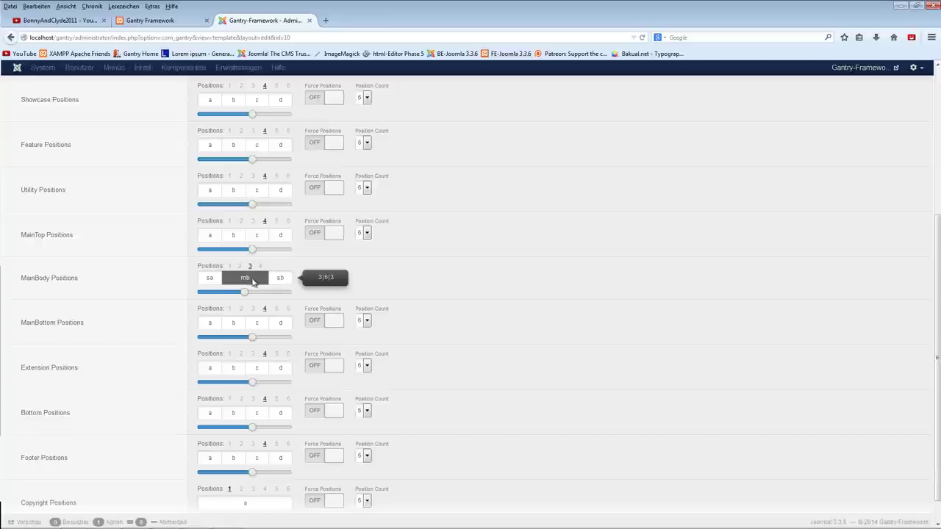
{"action": "left_click", "coordinate": [158, 20]}
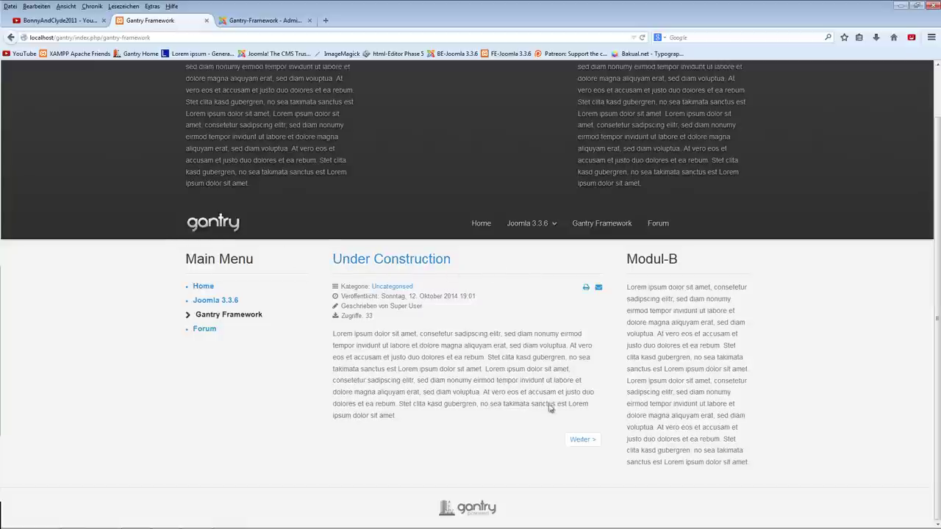
Step: Set the MainBody Positions distribution to 2|8|2, save the style and check the column widths on the reloaded front-end page
{"action": "left_click", "coordinate": [251, 22]}
{"action": "mouse_move", "coordinate": [247, 295]}
{"action": "left_mouse_down"}
{"action": "mouse_move", "coordinate": [201, 298]}
{"action": "mouse_move", "coordinate": [267, 297]}
{"action": "mouse_move", "coordinate": [255, 297]}
{"action": "left_mouse_up"}
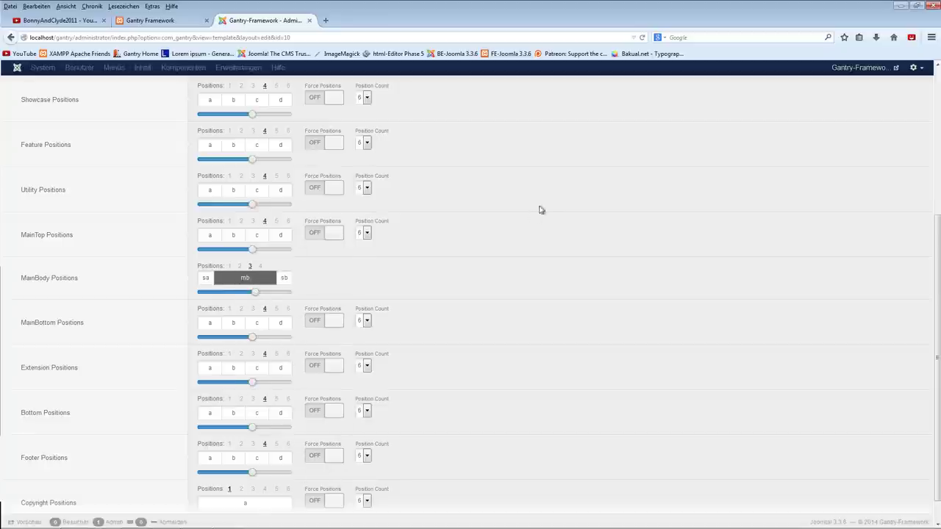
{"action": "scroll", "coordinate": [767, 156], "scroll_direction": "up", "scroll_amount": 5}
{"action": "left_click", "coordinate": [793, 130]}
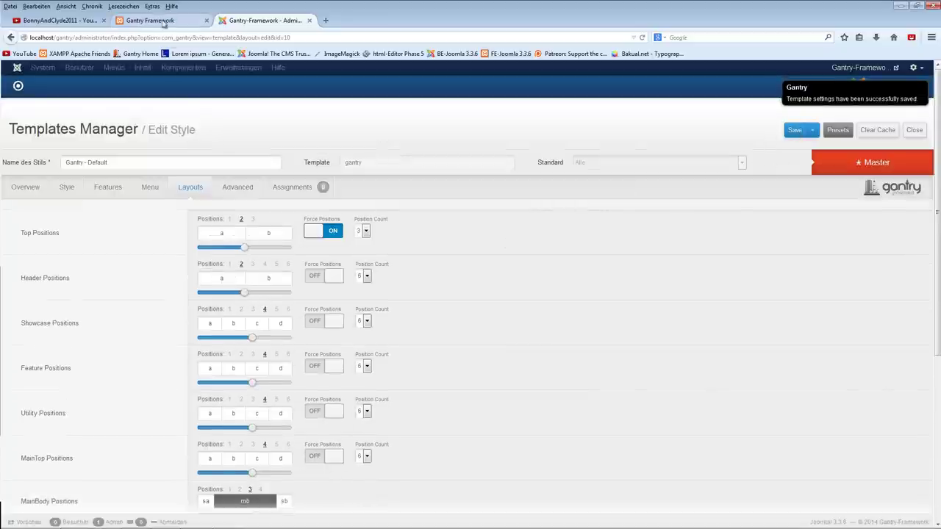
{"action": "left_click", "coordinate": [162, 21]}
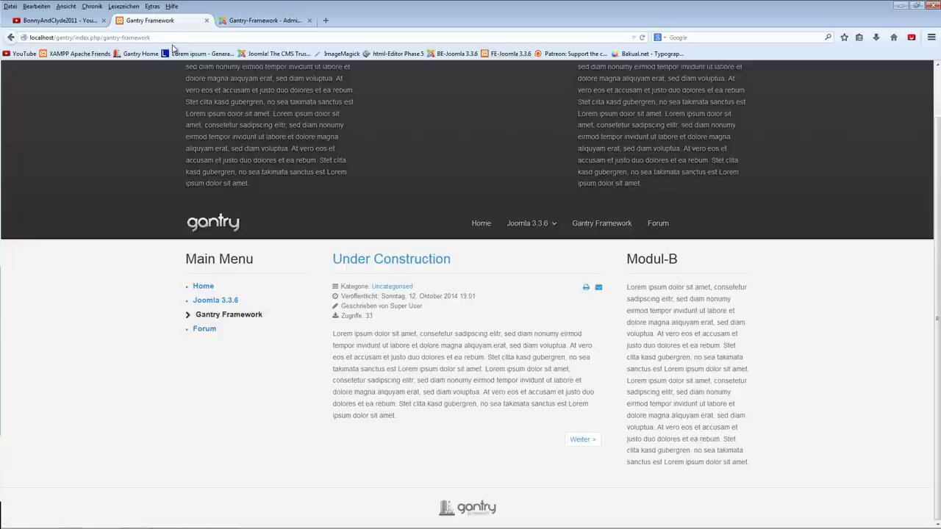
{"action": "key", "text": "F5"}
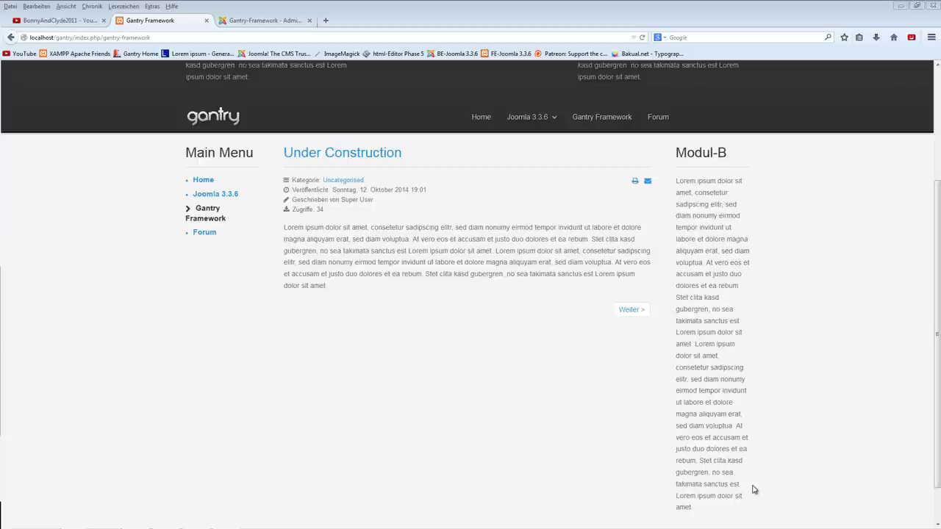
Step: Reset the MainBody Positions distribution to 3|6|3, save the style and check the Modul-B column on the reloaded front-end page
{"action": "left_click", "coordinate": [262, 21]}
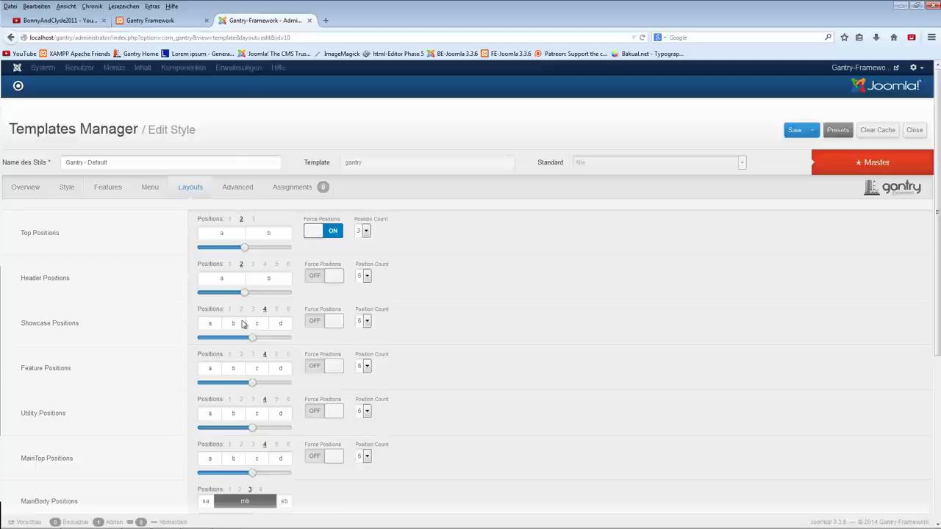
{"action": "scroll", "coordinate": [419, 390], "scroll_direction": "down", "scroll_amount": 3}
{"action": "scroll", "coordinate": [367, 360], "scroll_direction": "down", "scroll_amount": 2}
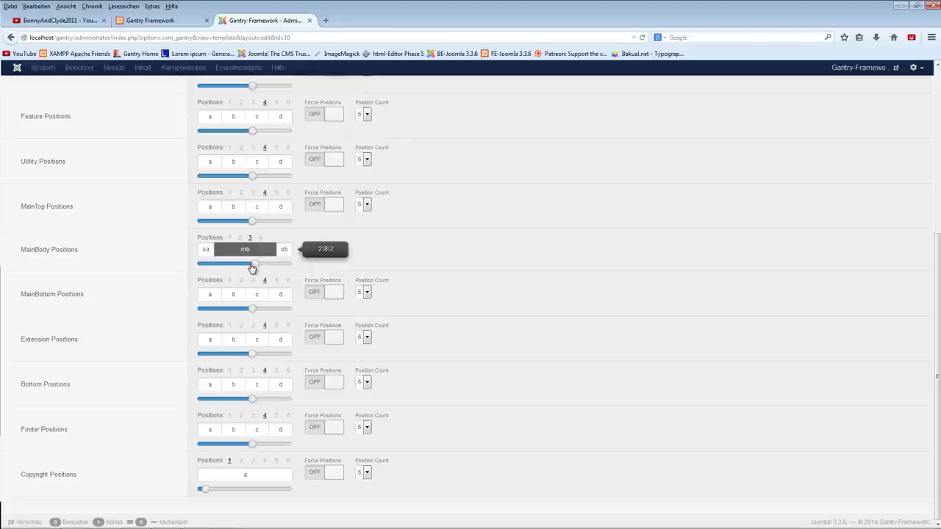
{"action": "left_click", "coordinate": [248, 265]}
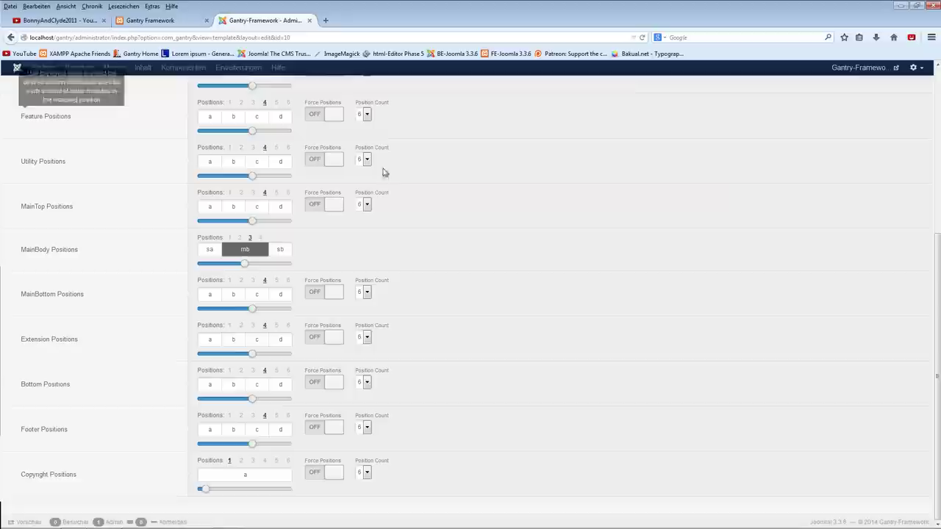
{"action": "scroll", "coordinate": [652, 214], "scroll_direction": "up", "scroll_amount": 5}
{"action": "left_click", "coordinate": [795, 136]}
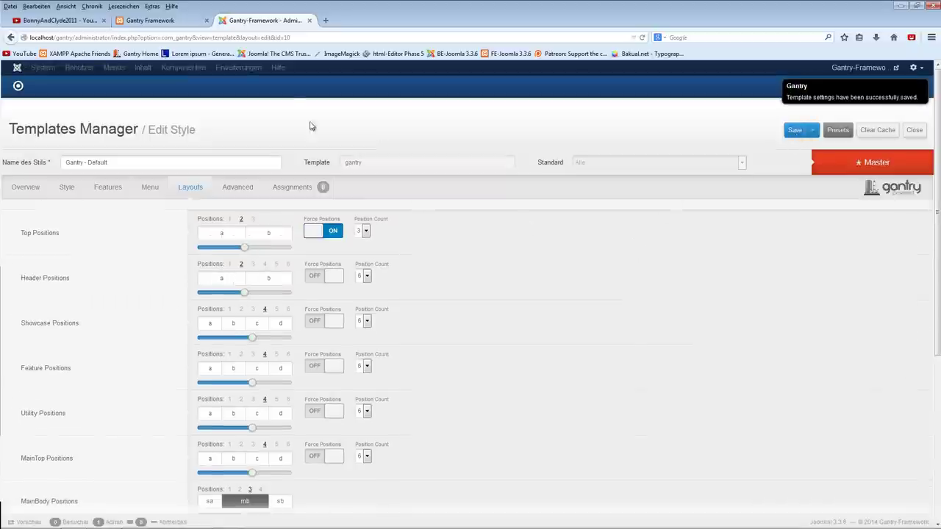
{"action": "left_click", "coordinate": [171, 21]}
{"action": "key", "text": "F5"}
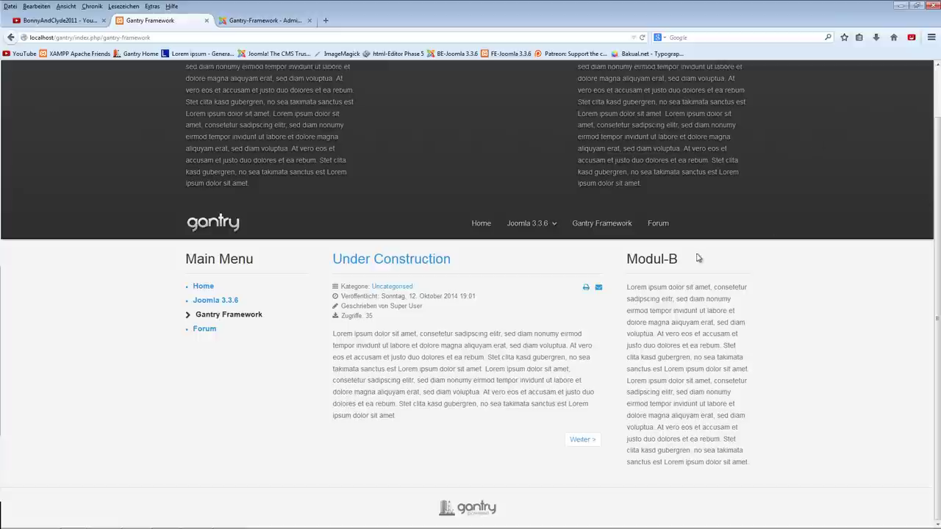
{"action": "left_click_drag", "start_coordinate": [625, 257], "coordinate": [724, 415]}
{"action": "left_click", "coordinate": [629, 471]}
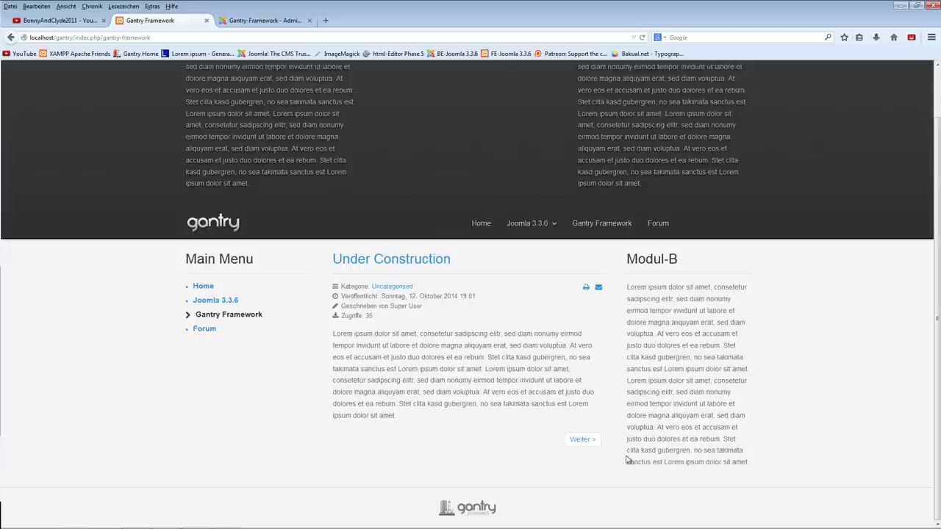
Step: Close the template style and open Modul-B from the site's module list for editing
{"action": "left_click", "coordinate": [253, 20]}
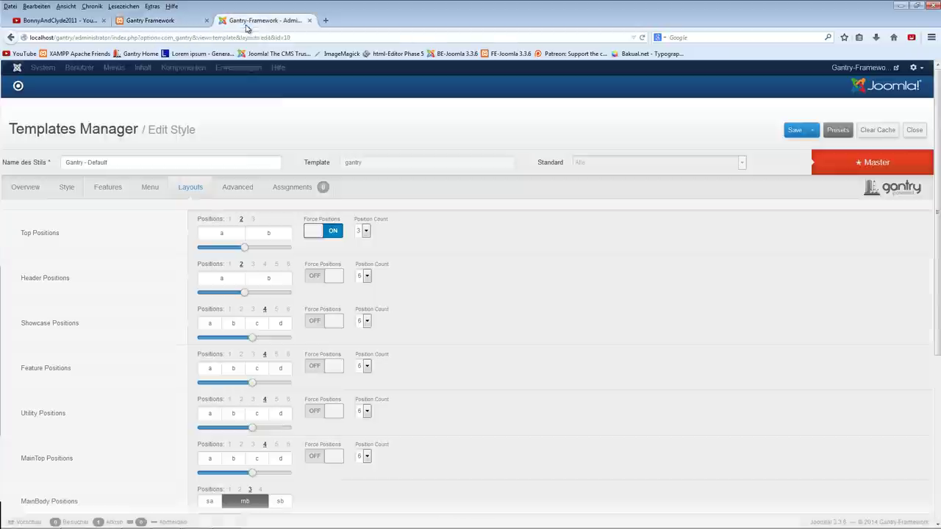
{"action": "left_click", "coordinate": [914, 131]}
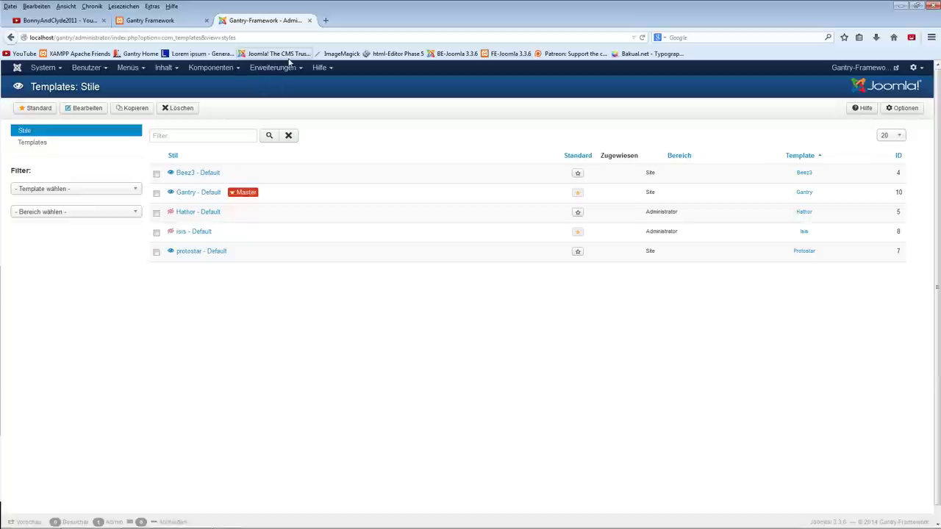
{"action": "left_click", "coordinate": [273, 68]}
{"action": "left_click", "coordinate": [272, 110]}
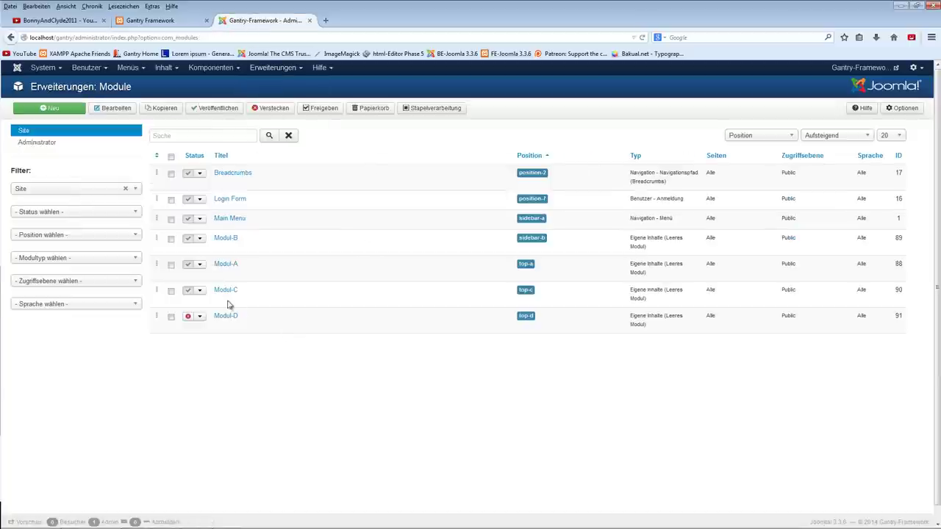
{"action": "left_click", "coordinate": [227, 241]}
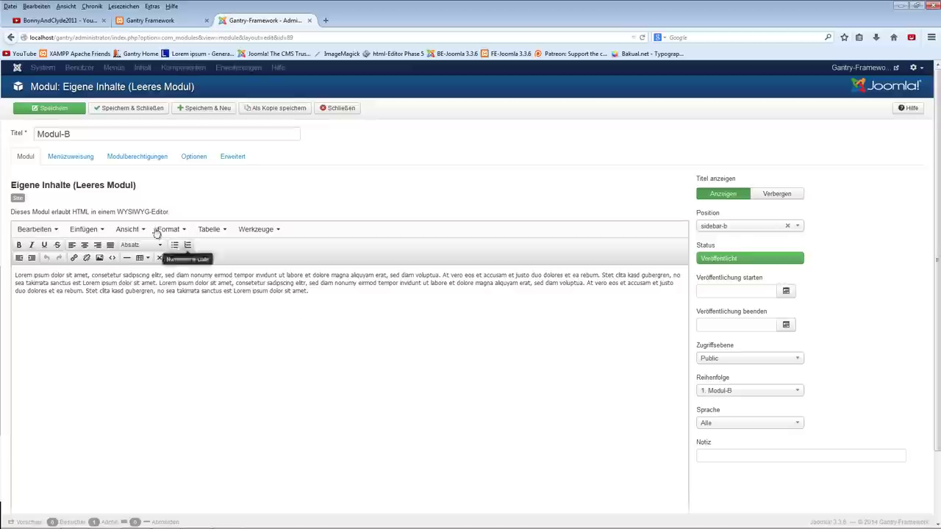
Step: Set Modul-B's Modulklassensuffix to box1 in its advanced settings, save it and check its styling on the reloaded front-end page
{"action": "left_click", "coordinate": [233, 158]}
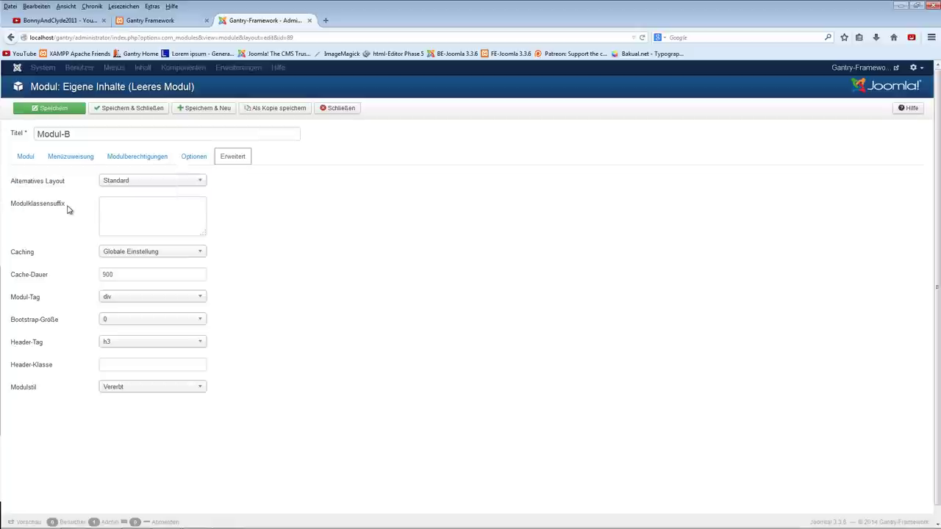
{"action": "left_click", "coordinate": [123, 213]}
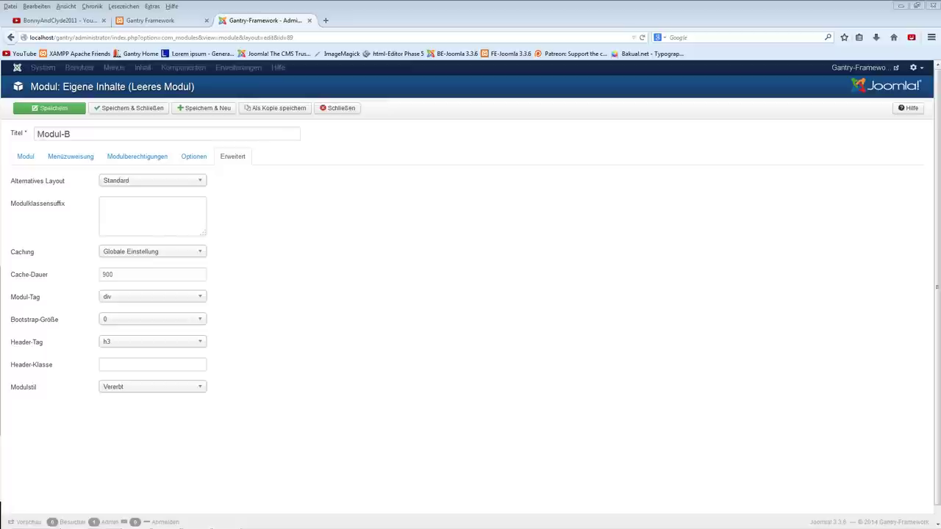
{"action": "left_click", "coordinate": [127, 211]}
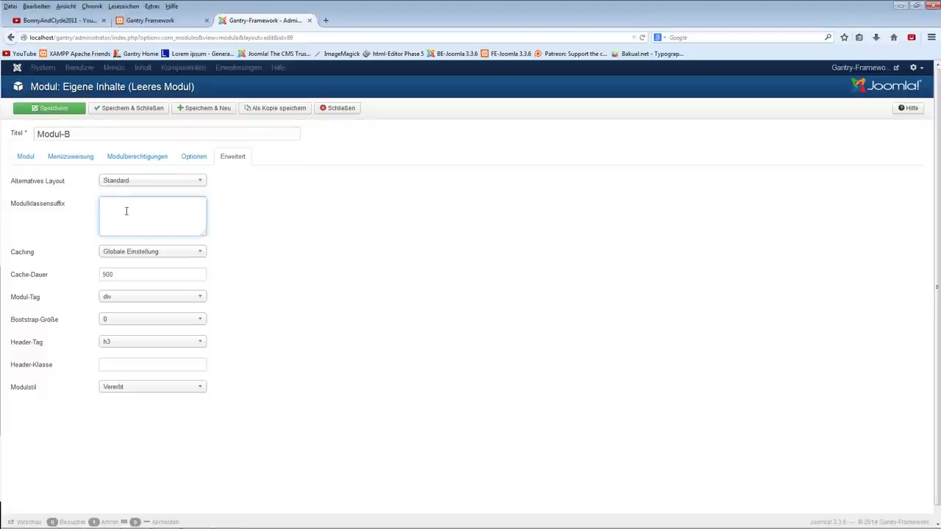
{"action": "type", "text": "x1"}
{"action": "left_click", "coordinate": [53, 107]}
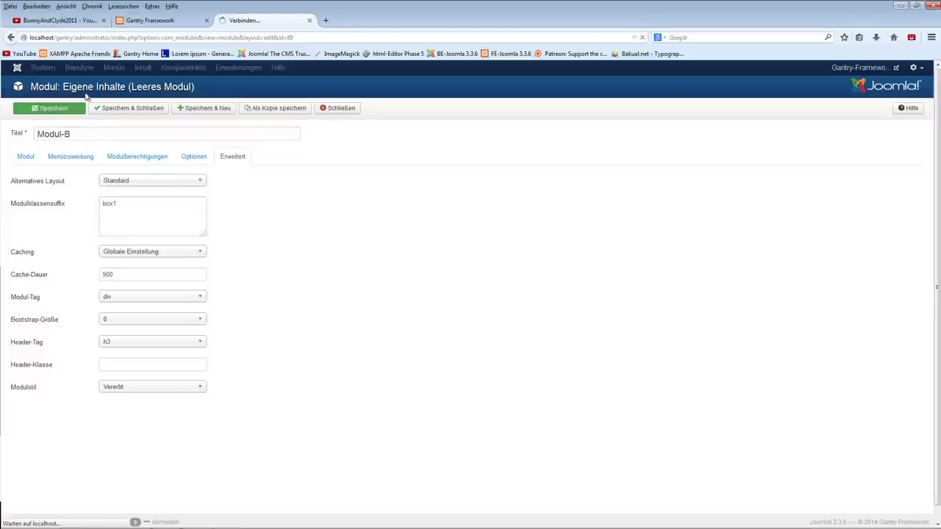
{"action": "left_click", "coordinate": [154, 20]}
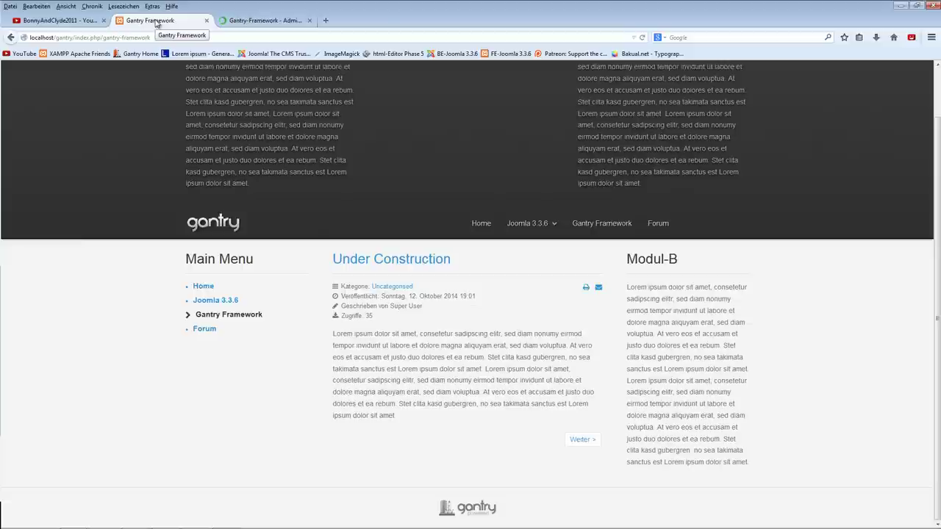
{"action": "key", "text": "F5"}
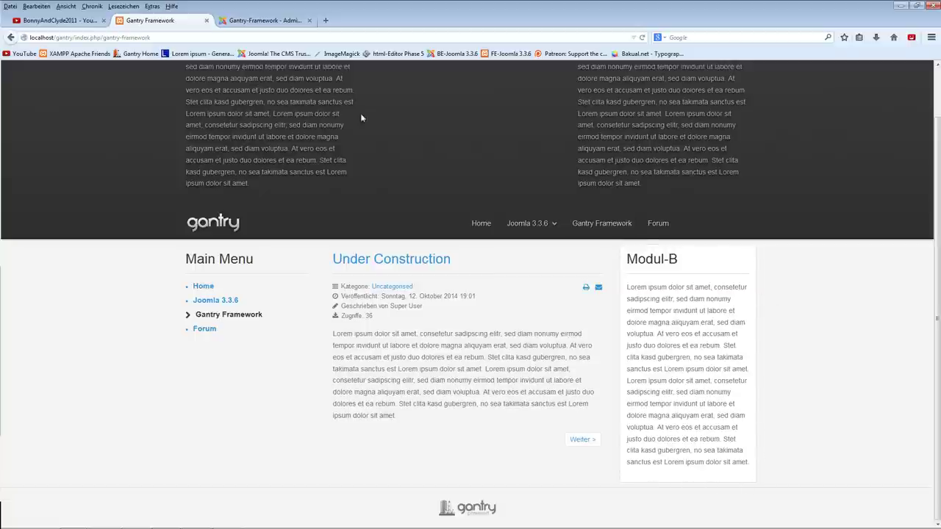
Step: Set Modul-B's Modulklassensuffix to box2, save the module and check its styling on the reloaded front-end page
{"action": "left_click", "coordinate": [261, 20]}
{"action": "left_click", "coordinate": [125, 238]}
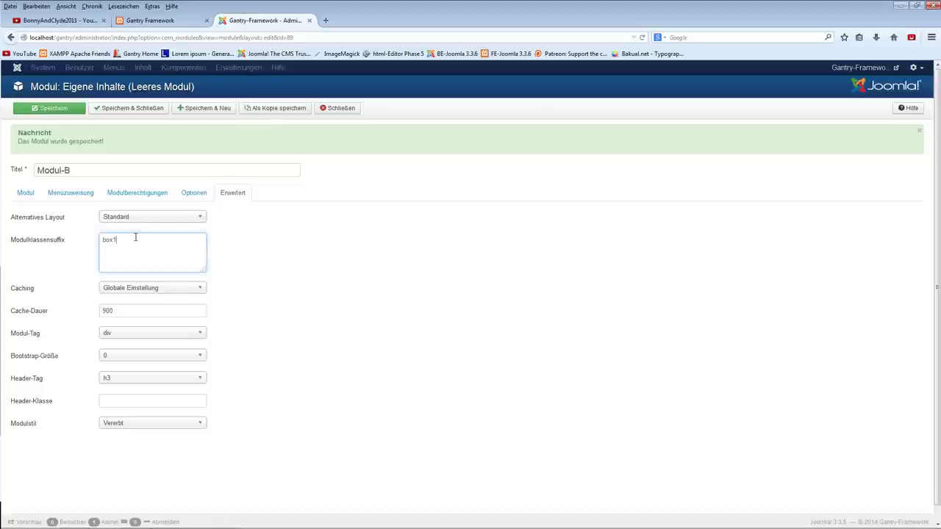
{"action": "type", "text": "2"}
{"action": "left_click", "coordinate": [49, 108]}
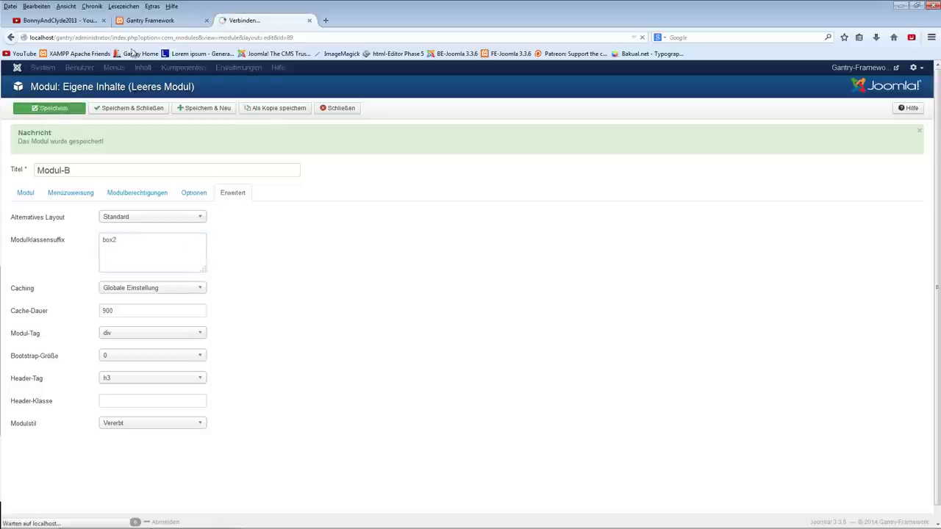
{"action": "left_click", "coordinate": [175, 25]}
{"action": "key", "text": "F5"}
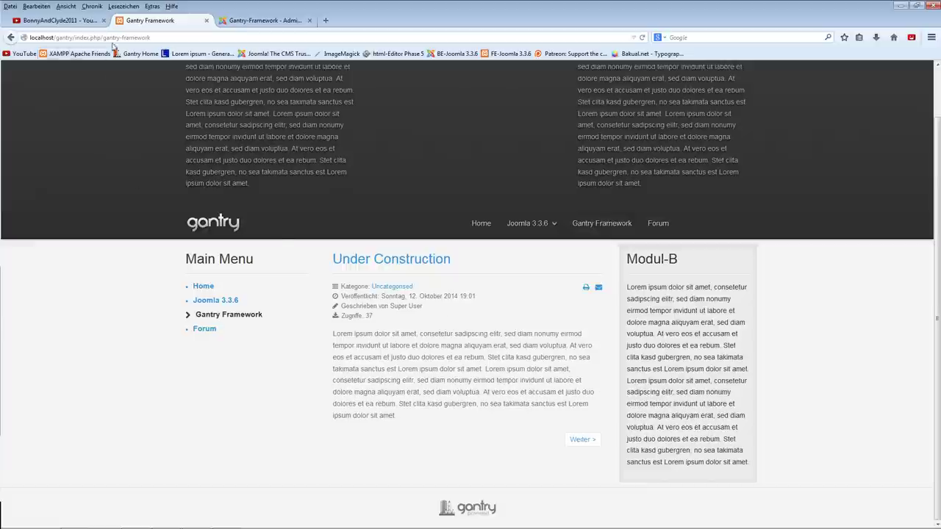
Step: Set Modul-B's Modulklassensuffix to box3, save the module and check its styling on the reloaded front-end page
{"action": "left_click", "coordinate": [246, 21]}
{"action": "left_click", "coordinate": [116, 241]}
{"action": "key", "text": "BackSpace"}
{"action": "type", "text": "3"}
{"action": "left_click", "coordinate": [42, 109]}
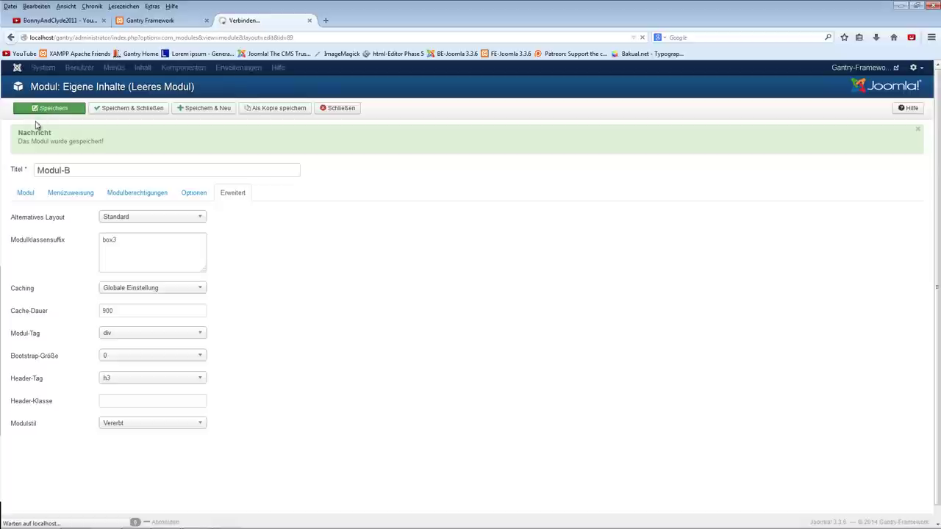
{"action": "left_click", "coordinate": [165, 22]}
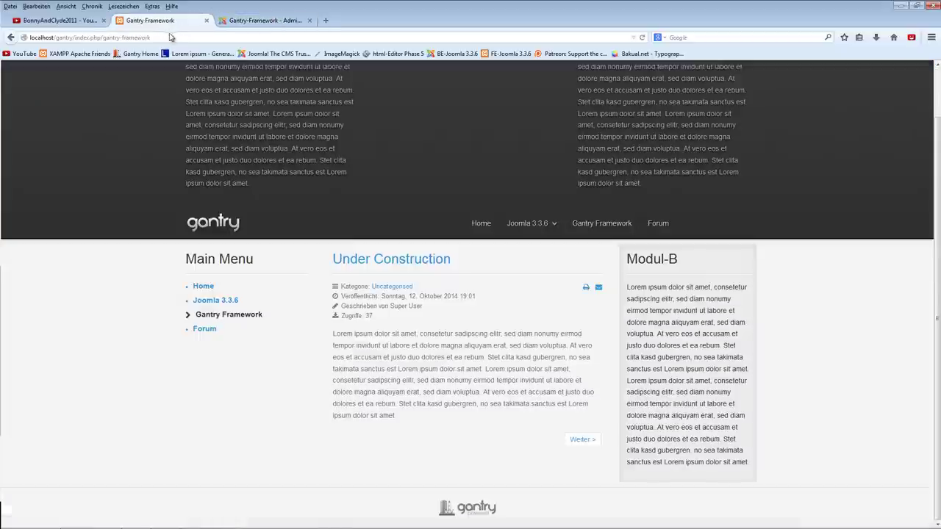
{"action": "key", "text": "F5"}
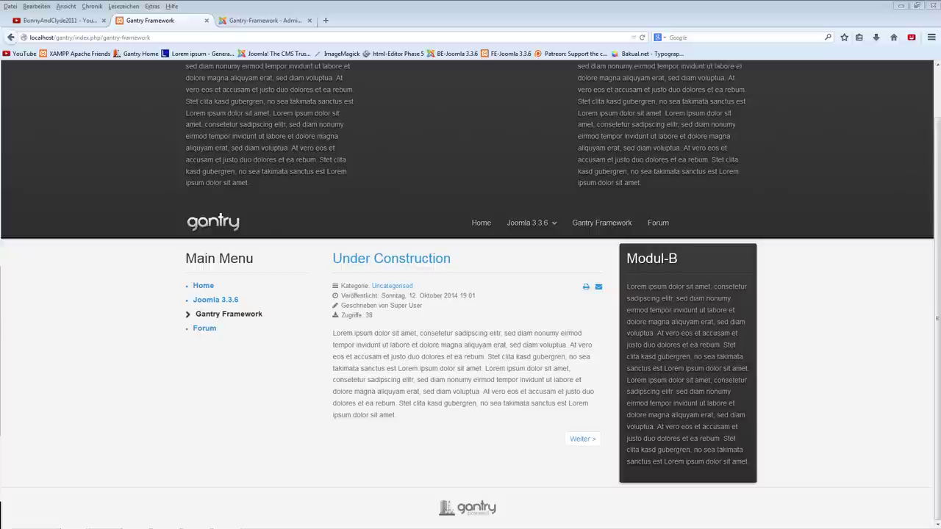
Step: Set Modul-B's Modulklassensuffix to "box2 title3" and save the module
{"action": "left_click", "coordinate": [257, 21]}
{"action": "left_click", "coordinate": [119, 241]}
{"action": "key", "text": "BackSpace"}
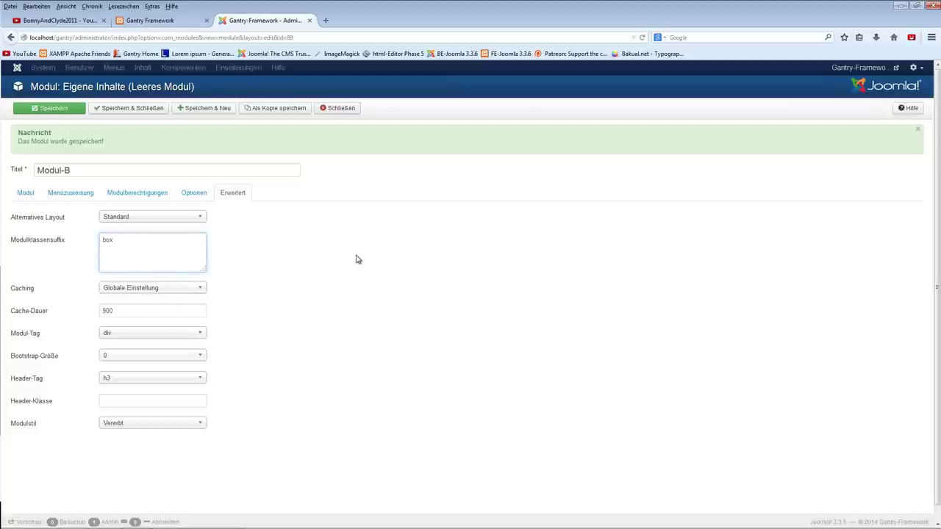
{"action": "type", "text": "2"}
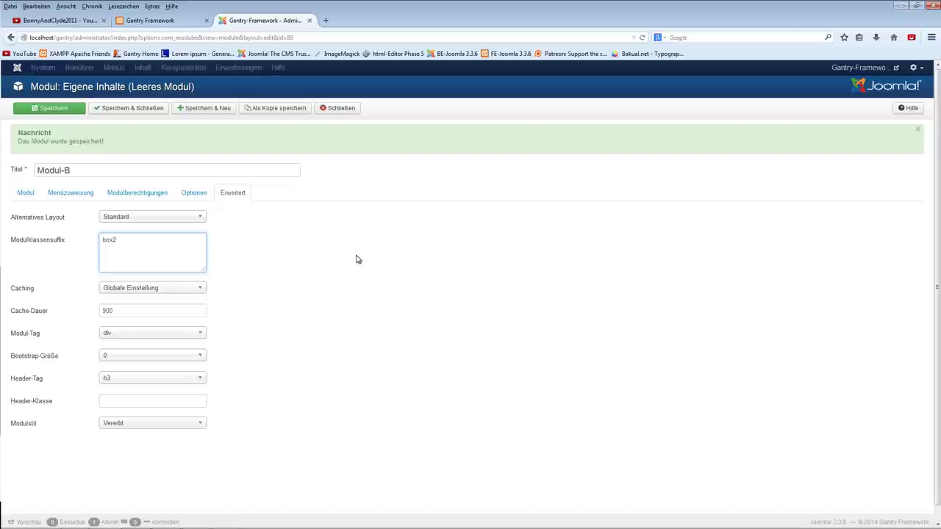
{"action": "type", "text": " title3"}
{"action": "left_click", "coordinate": [49, 108]}
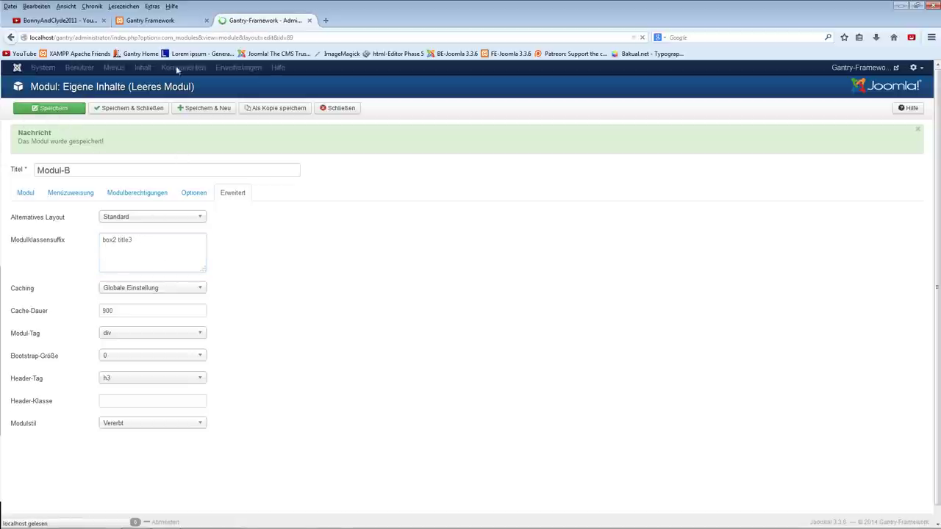
Step: Reload the front-end page and examine the styling of Modul-B's title bar and text body
{"action": "left_click", "coordinate": [152, 21]}
{"action": "key", "text": "F5"}
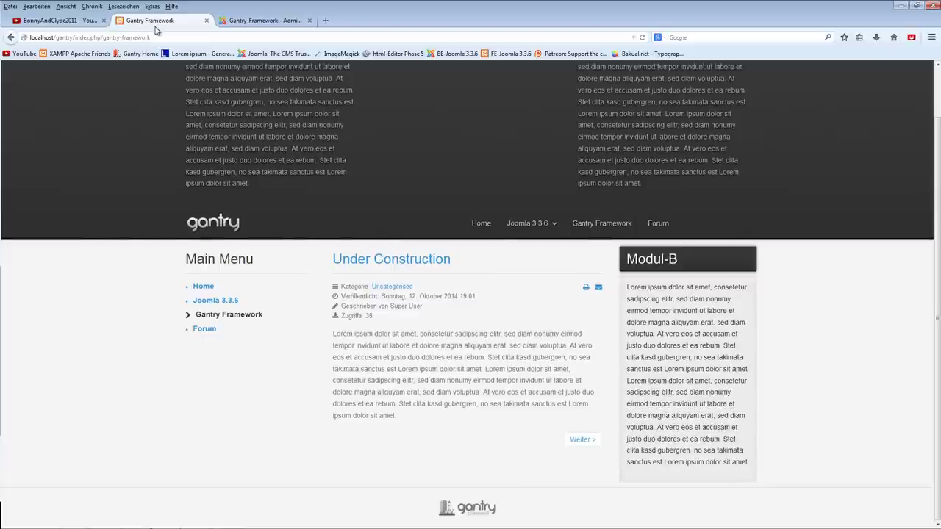
{"action": "key", "text": "F5"}
{"action": "left_click_drag", "start_coordinate": [626, 259], "coordinate": [696, 268]}
{"action": "left_click", "coordinate": [695, 268]}
{"action": "double_click", "coordinate": [635, 255]}
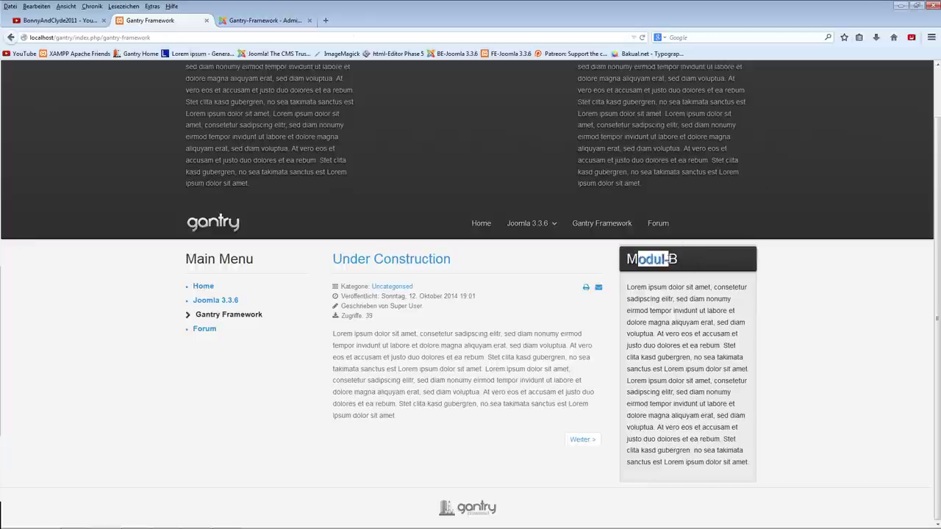
{"action": "left_click", "coordinate": [700, 343]}
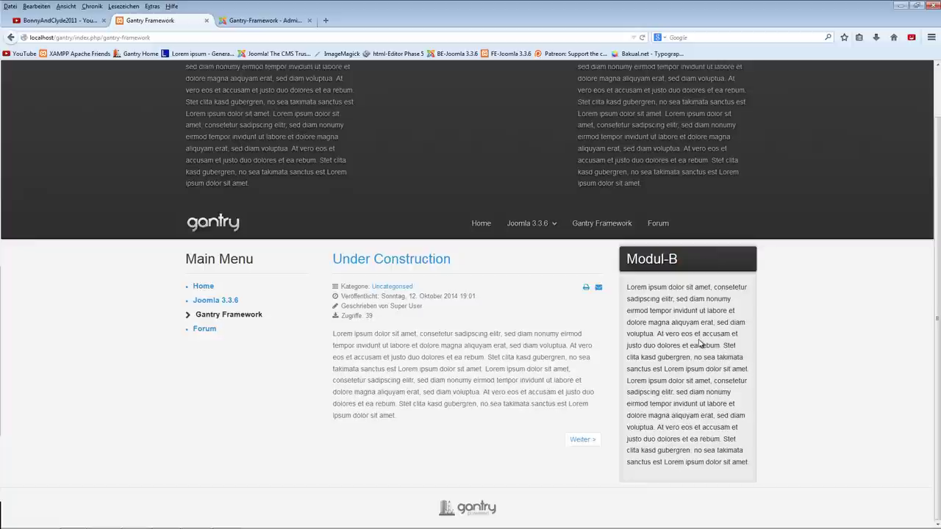
Step: Change the Modulklassensuffix of Modul-B to "box2 title1", save the module and check its title and text on the reloaded front-end page
{"action": "left_click", "coordinate": [248, 22]}
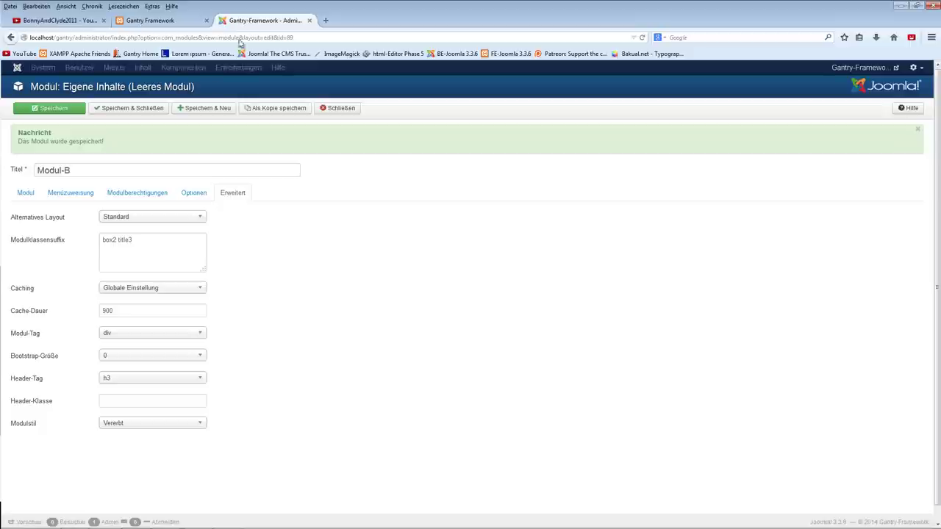
{"action": "left_click_drag", "start_coordinate": [128, 240], "coordinate": [133, 240]}
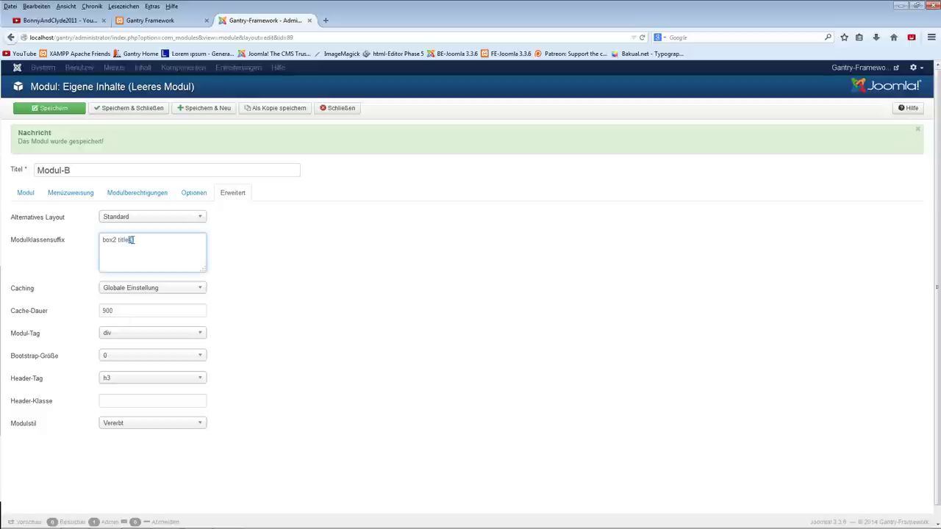
{"action": "type", "text": "1"}
{"action": "left_click", "coordinate": [48, 109]}
{"action": "left_click", "coordinate": [147, 21]}
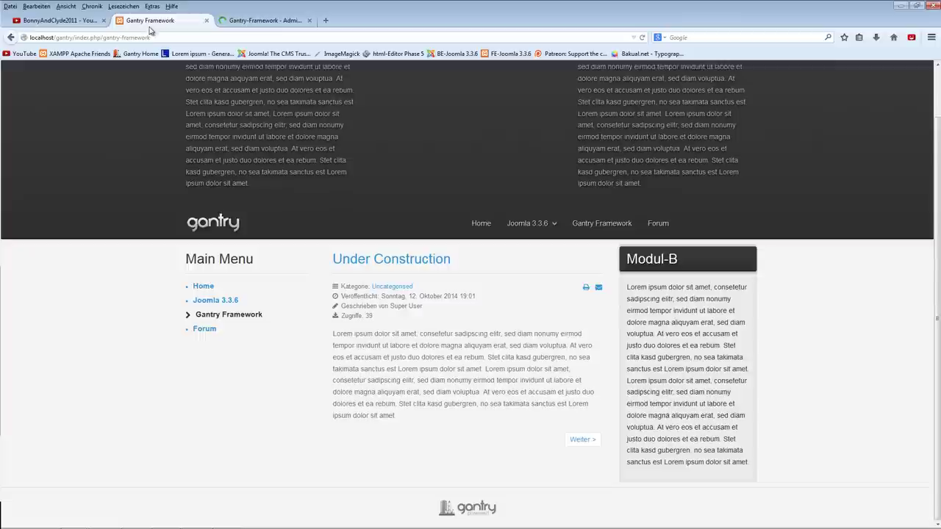
{"action": "key", "text": "F5"}
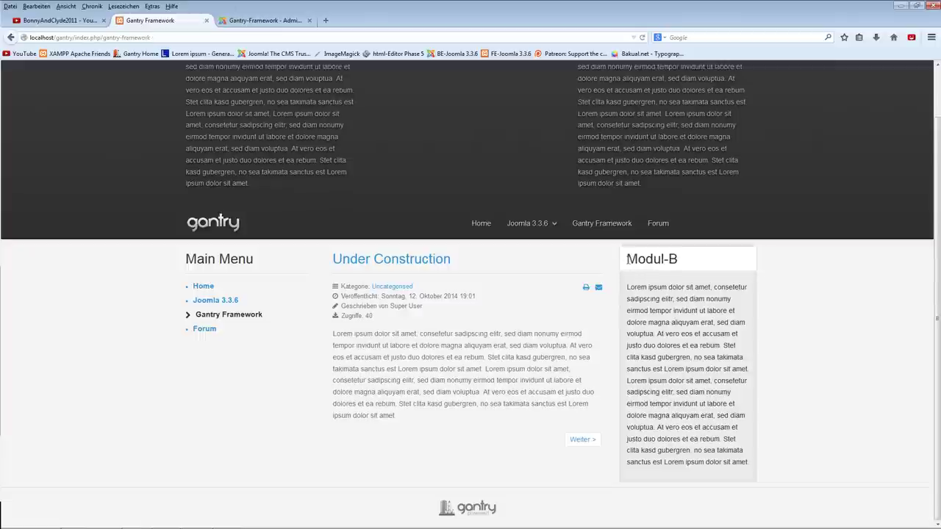
{"action": "left_click_drag", "start_coordinate": [629, 287], "coordinate": [700, 358]}
{"action": "left_click", "coordinate": [699, 358]}
{"action": "left_click", "coordinate": [264, 20]}
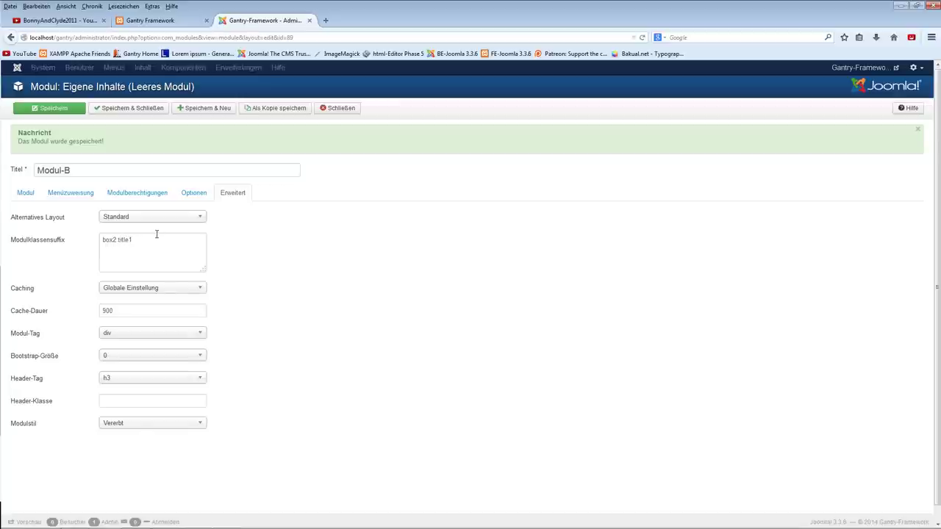
{"action": "left_click", "coordinate": [66, 108]}
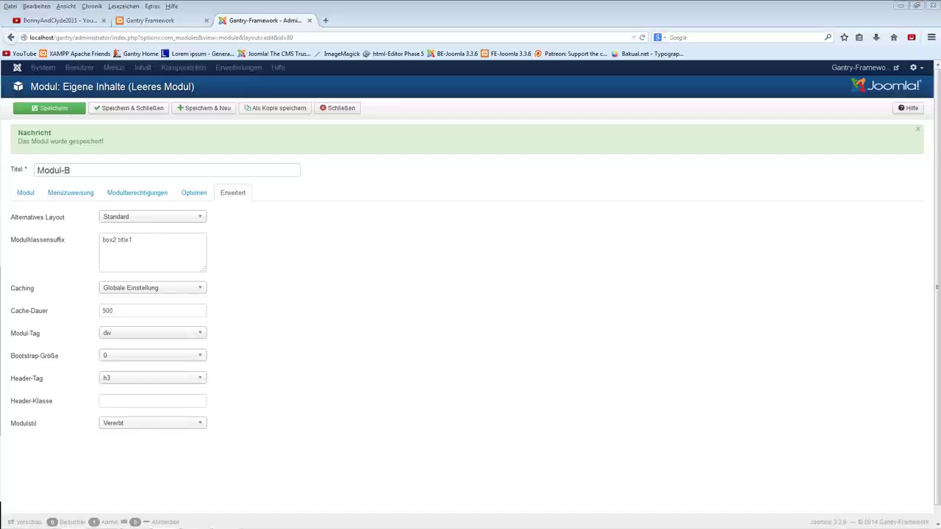